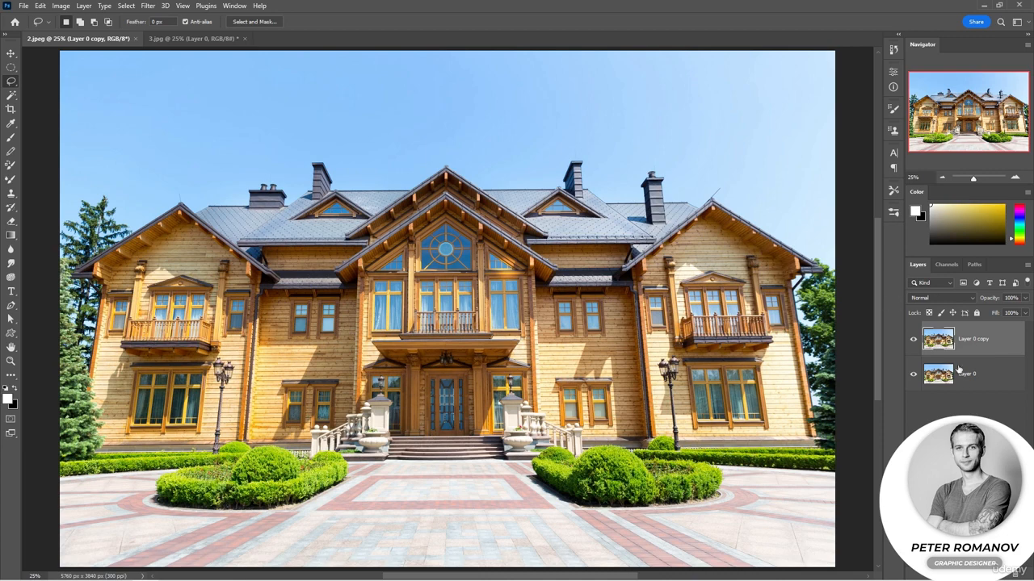
Try a Perspective transform on the house photo's Layer 0 copy, widening its upper edge symmetrically, and undo it
{"action": "left_click", "coordinate": [955, 452]}
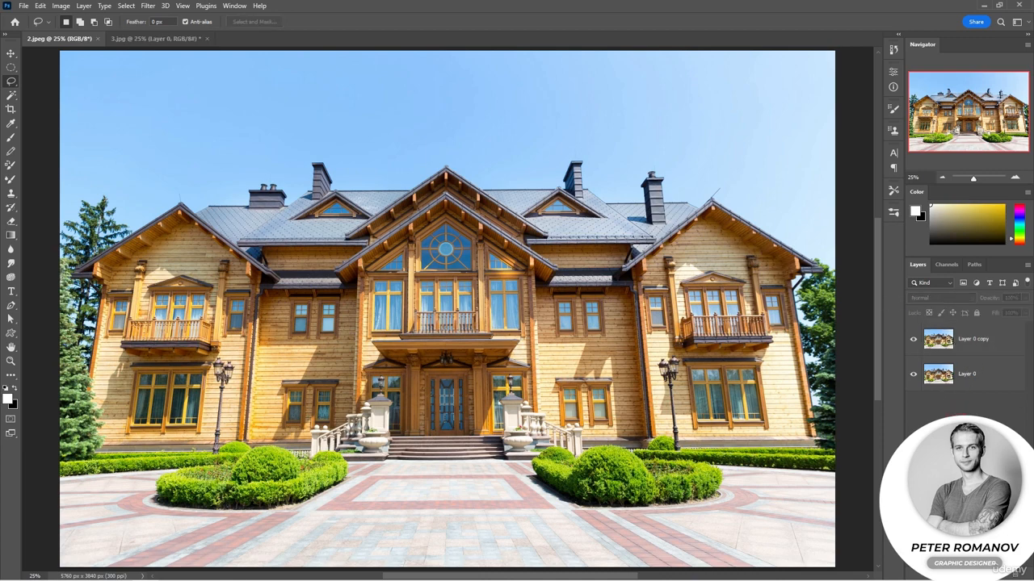
{"action": "left_click", "coordinate": [977, 338]}
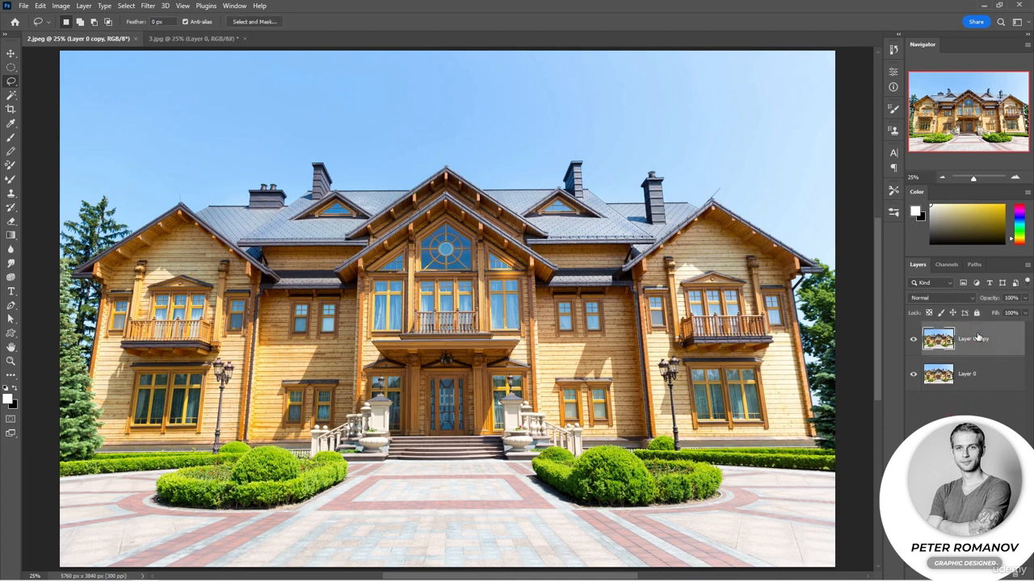
{"action": "key", "text": "ctrl+t"}
{"action": "right_click", "coordinate": [532, 264]}
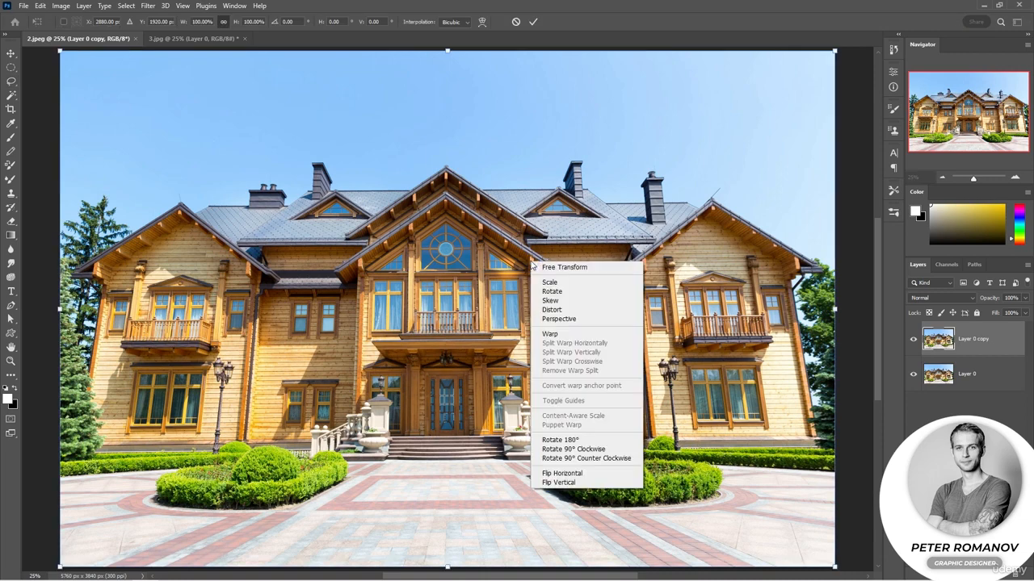
{"action": "left_click", "coordinate": [587, 321]}
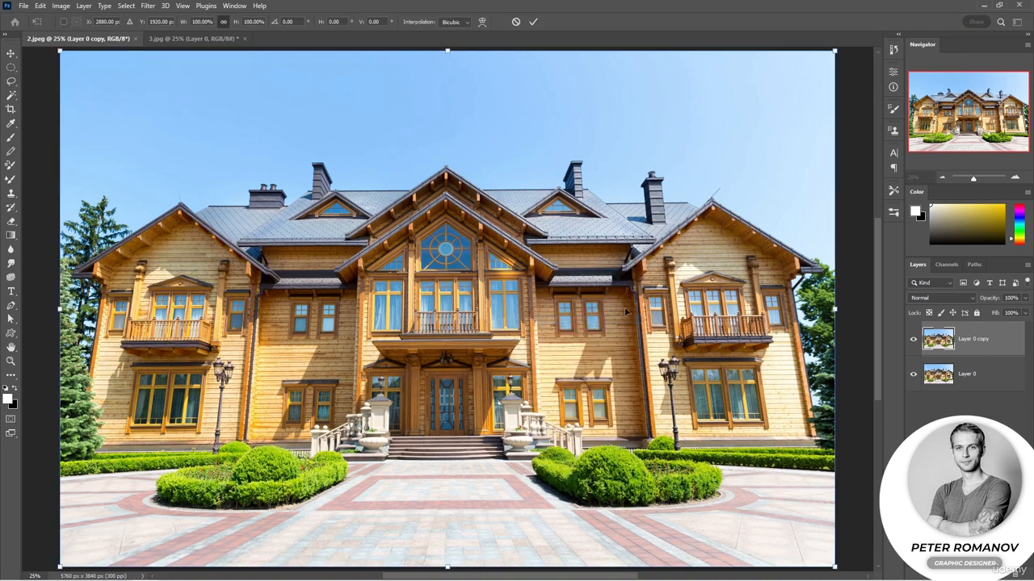
{"action": "left_click", "coordinate": [941, 178]}
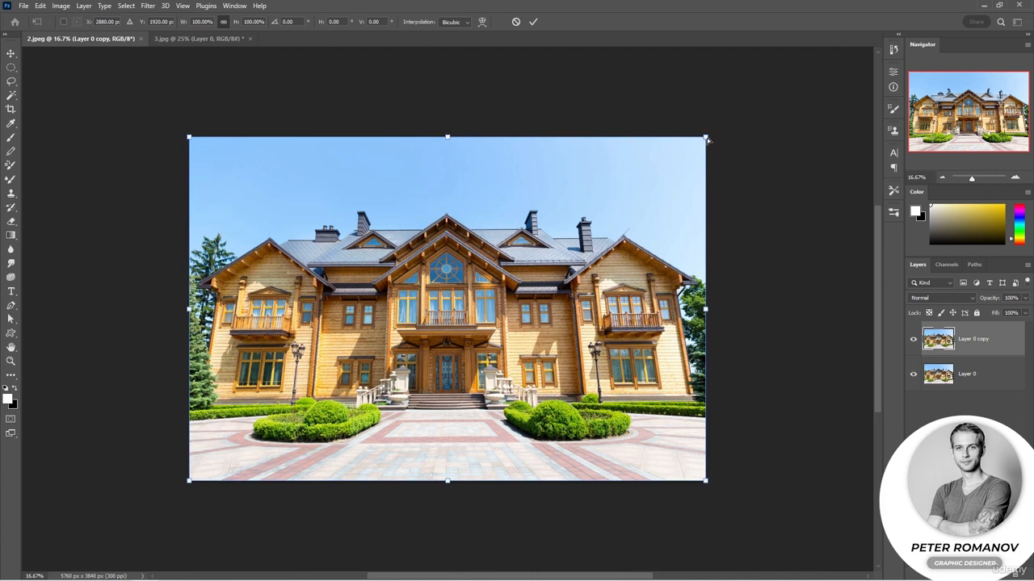
{"action": "left_click_drag", "start_coordinate": [707, 138], "coordinate": [776, 168]}
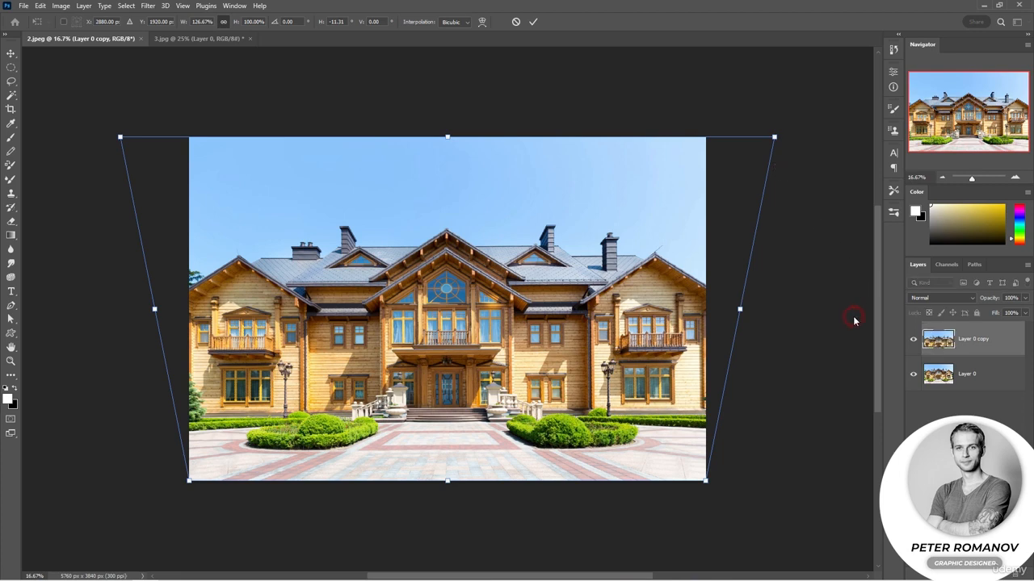
{"action": "key", "text": "Return"}
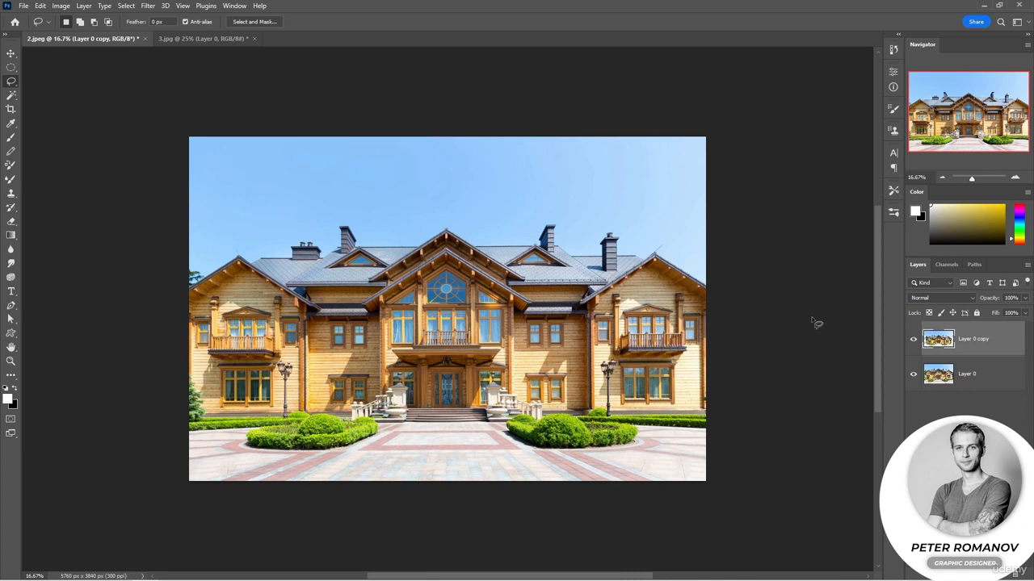
{"action": "key", "text": "ctrl+z"}
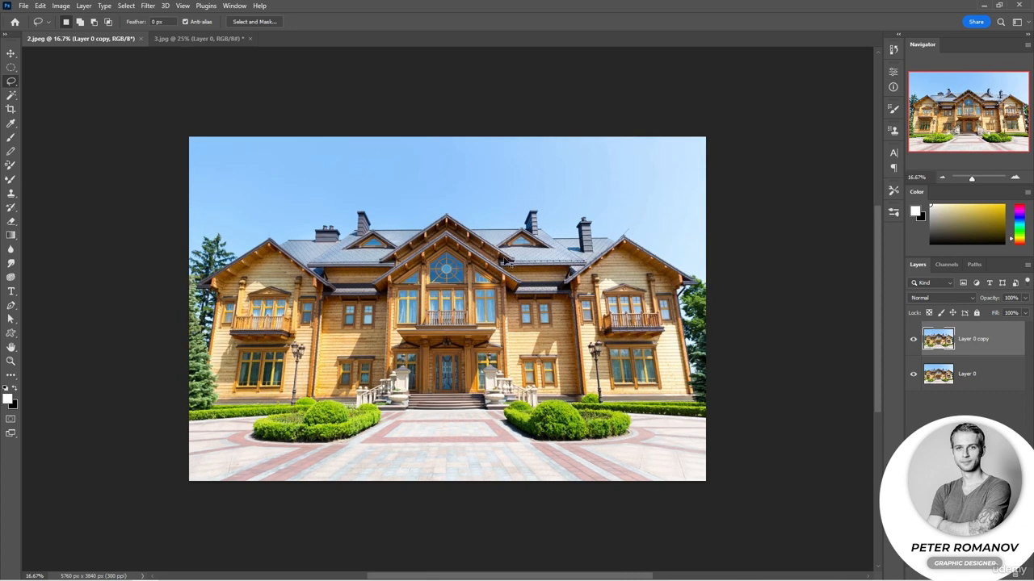
Free-transform the house photo's Layer 0 copy by pulling its upper two corners outward and upward individually until the house's verticals are straight
{"action": "key", "text": "ctrl+t"}
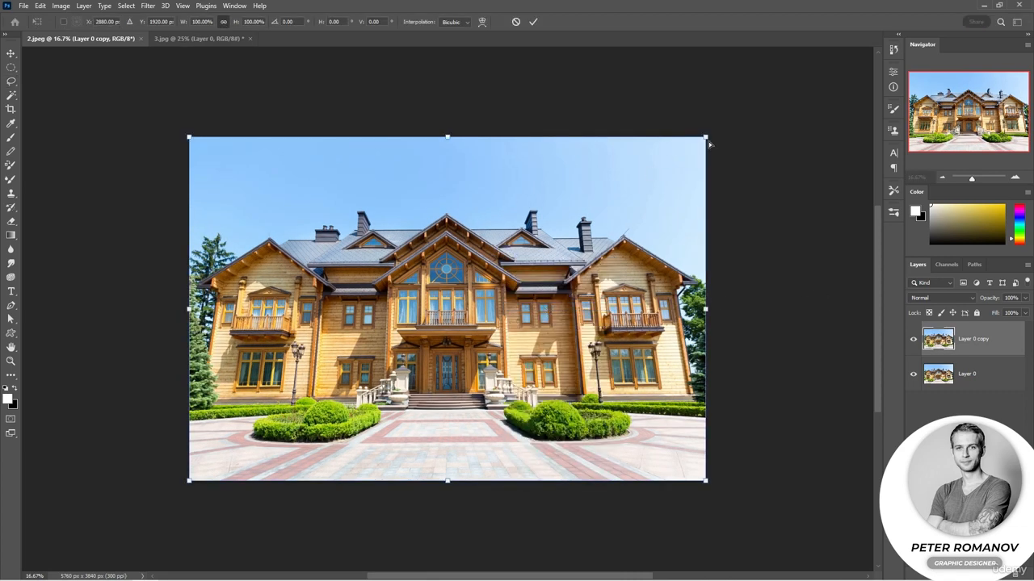
{"action": "left_click_drag", "start_coordinate": [705, 138], "coordinate": [724, 146]}
{"action": "left_click_drag", "start_coordinate": [189, 138], "coordinate": [148, 117]}
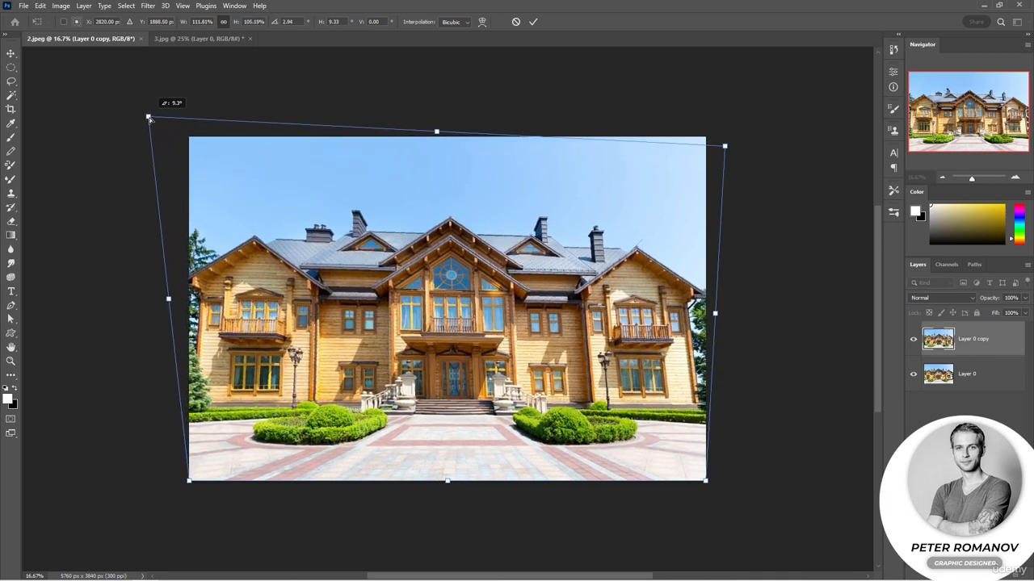
{"action": "left_click_drag", "start_coordinate": [725, 148], "coordinate": [761, 118]}
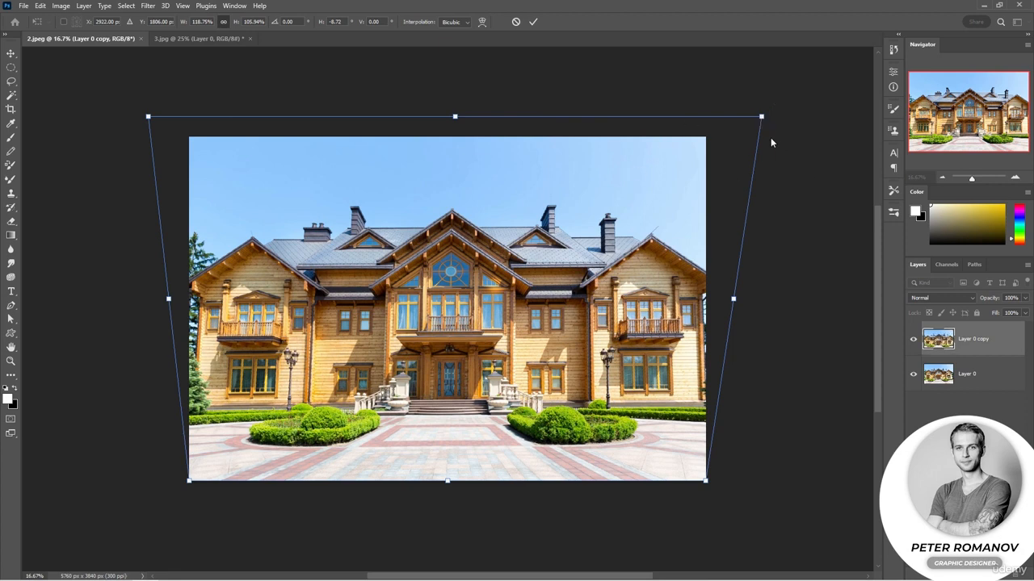
{"action": "left_click_drag", "start_coordinate": [148, 116], "coordinate": [144, 116]}
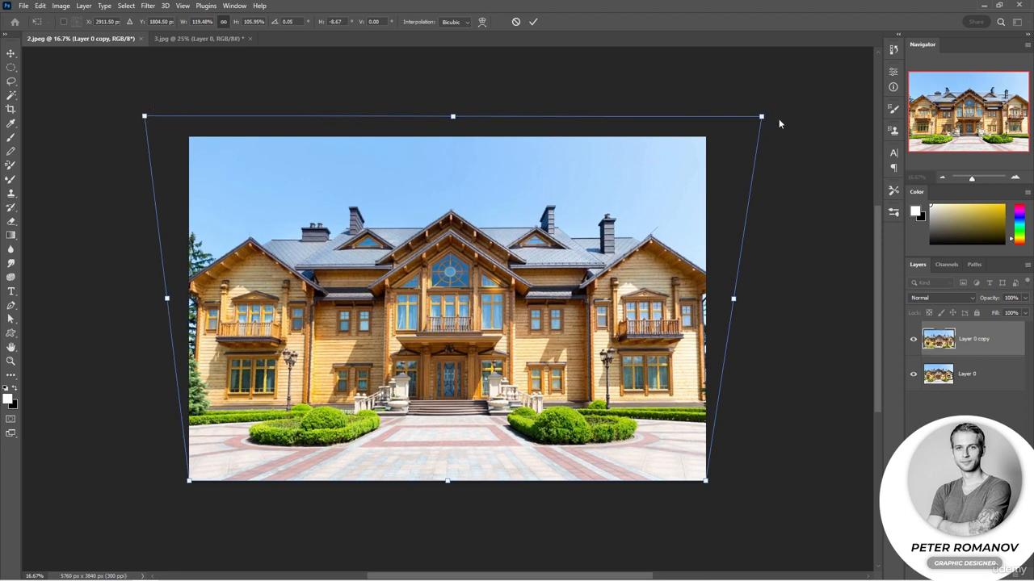
{"action": "left_click_drag", "start_coordinate": [764, 116], "coordinate": [766, 113]}
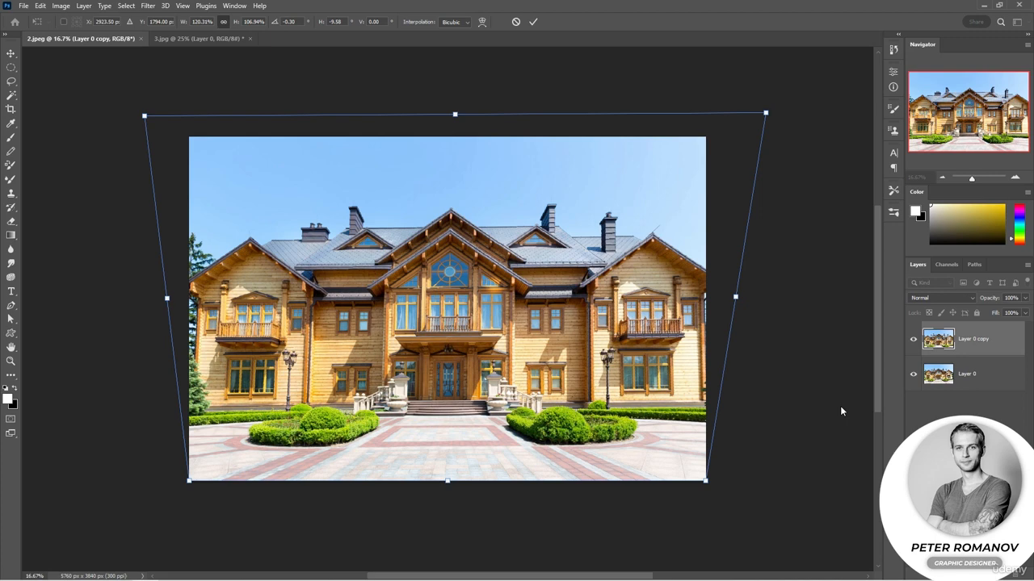
{"action": "key", "text": "Return"}
Compare the corrected house with the original by toggling the visibility of Layer 0 copy
{"action": "left_click", "coordinate": [914, 340]}
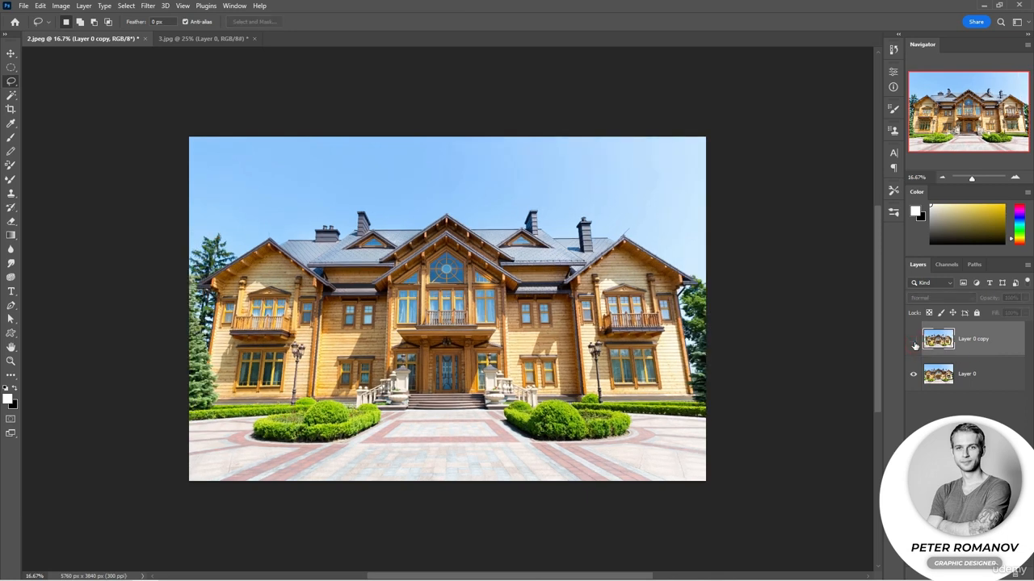
{"action": "left_click", "coordinate": [914, 340]}
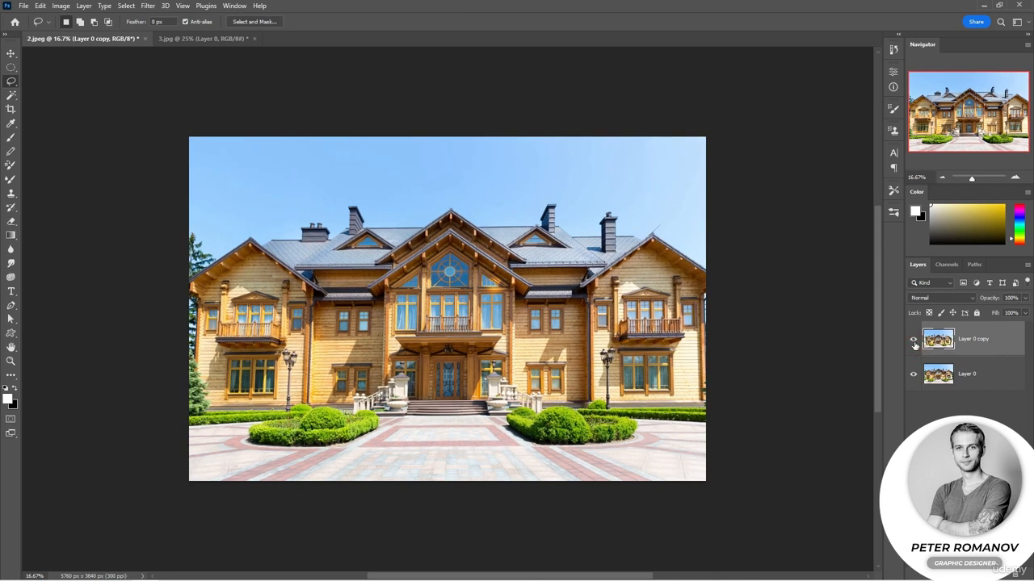
{"action": "left_click", "coordinate": [914, 340]}
{"action": "left_click", "coordinate": [914, 342]}
Duplicate Layer 0 in 3.jpg and transform the copy by pulling its two upper corners outward and upward to straighten the tower
{"action": "left_click", "coordinate": [194, 40]}
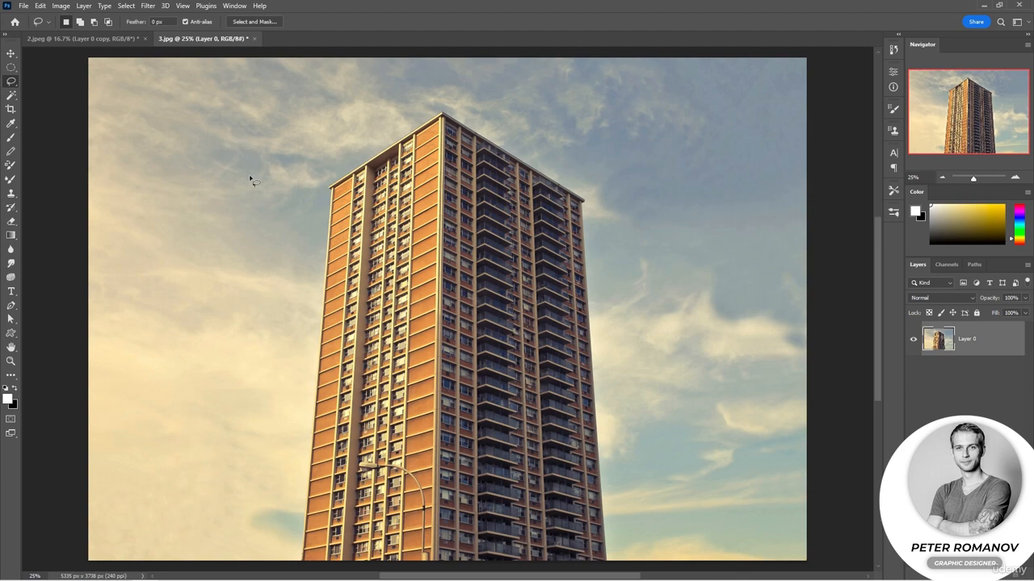
{"action": "key", "text": "ctrl+j"}
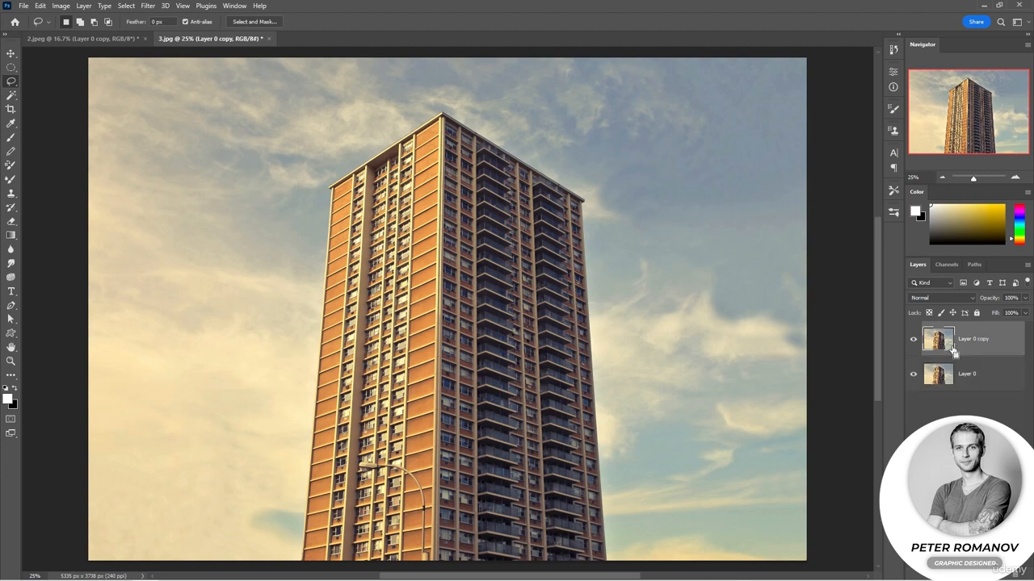
{"action": "key", "text": "ctrl+t"}
{"action": "right_click", "coordinate": [538, 262]}
{"action": "left_click", "coordinate": [596, 300]}
{"action": "mouse_move", "coordinate": [808, 58]}
{"action": "left_mouse_down"}
{"action": "mouse_move", "coordinate": [835, 55]}
{"action": "mouse_move", "coordinate": [826, 58]}
{"action": "left_mouse_up"}
{"action": "key", "text": "ctrl+minus"}
{"action": "left_click_drag", "start_coordinate": [207, 139], "coordinate": [168, 134]}
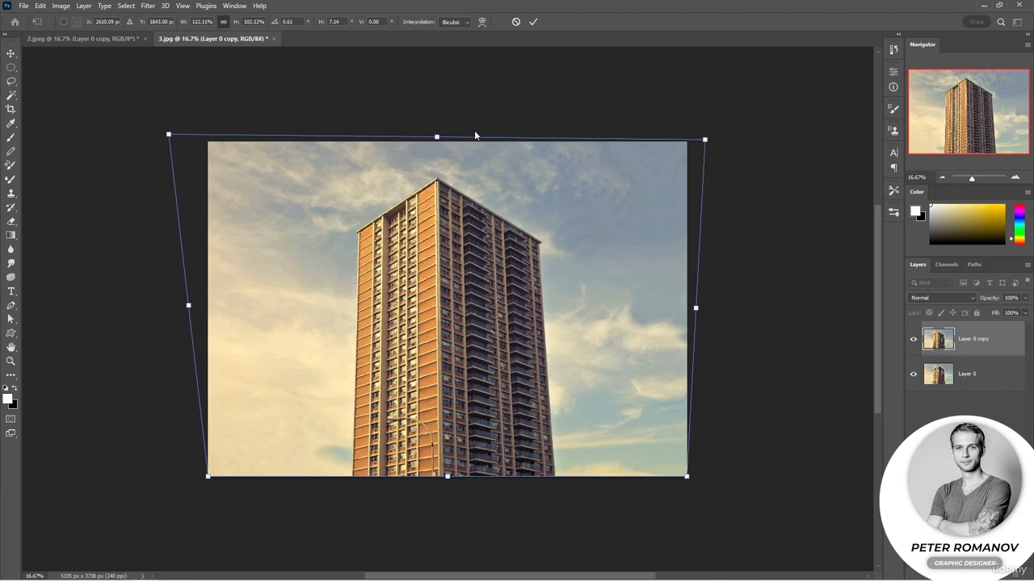
{"action": "left_click_drag", "start_coordinate": [698, 143], "coordinate": [711, 127]}
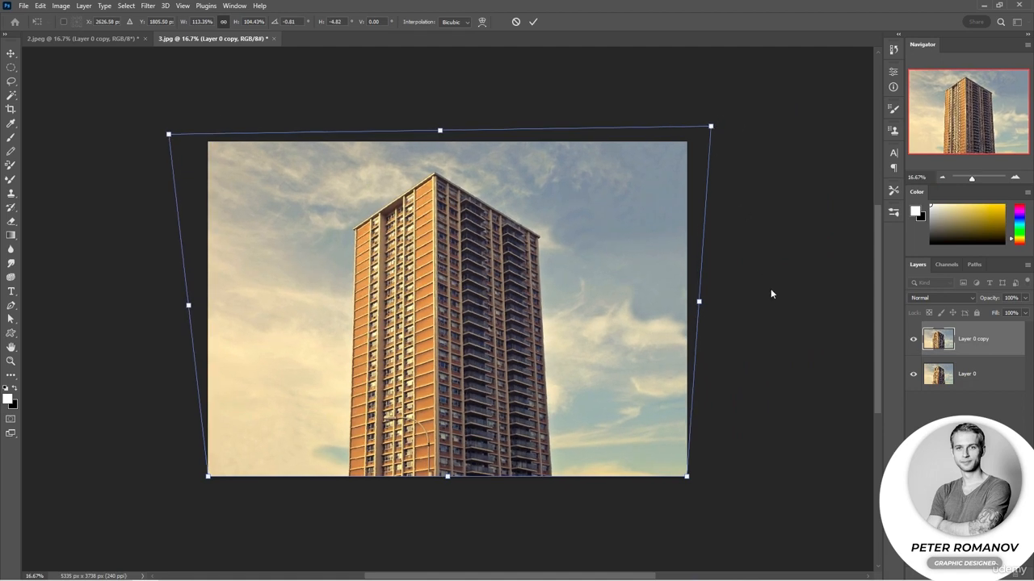
{"action": "key", "text": "Return"}
{"action": "key", "text": "l"}
Duplicate the original Layer 0 again and move the new copy to the top of the layer stack
{"action": "left_click", "coordinate": [977, 389]}
{"action": "key", "text": "ctrl+j"}
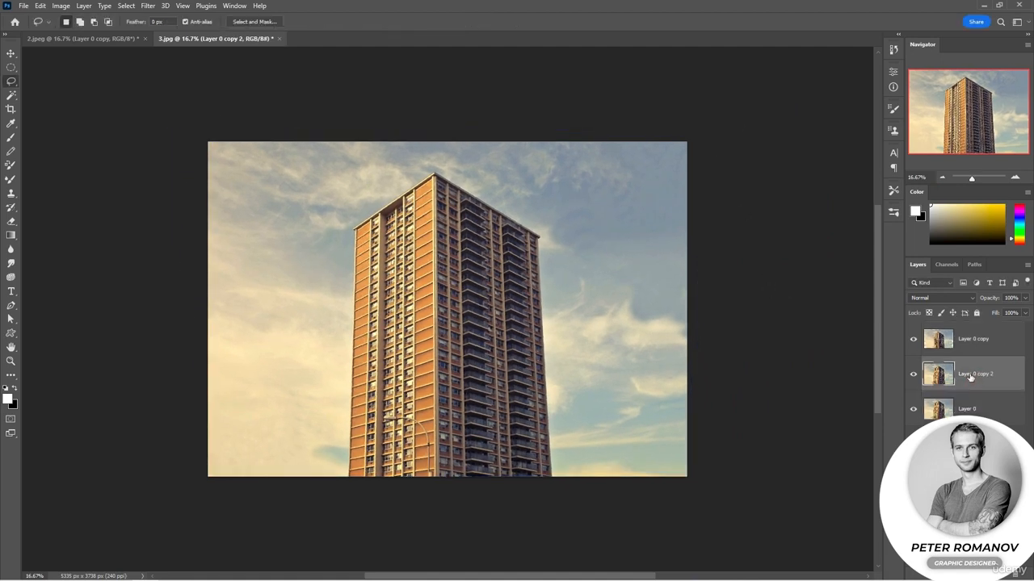
{"action": "left_click_drag", "start_coordinate": [974, 376], "coordinate": [960, 333]}
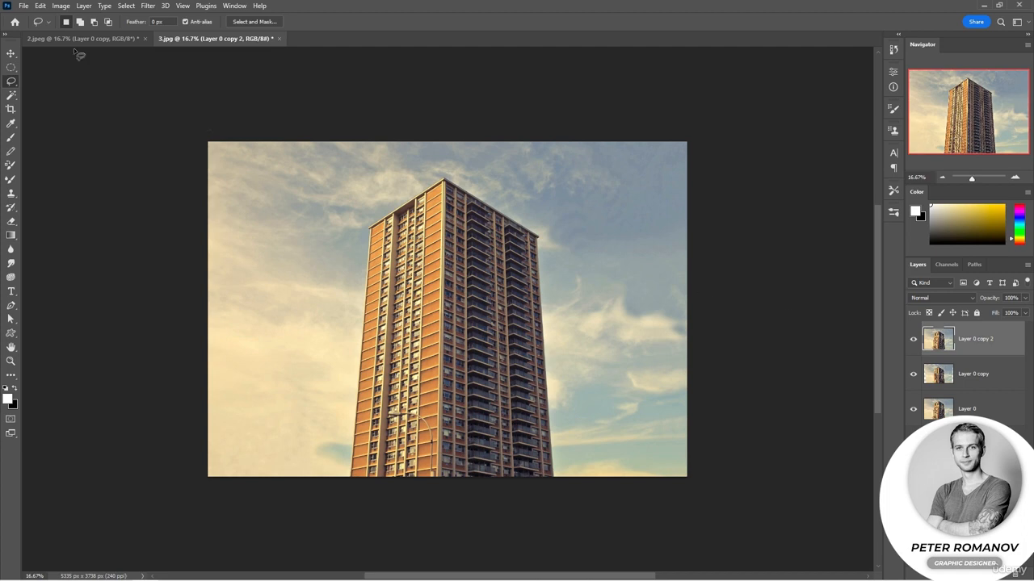
Start Perspective Warp on Layer 0 copy 2 and fit a layout plane to the four corners of the tower's darker balcony facade
{"action": "left_click", "coordinate": [40, 6]}
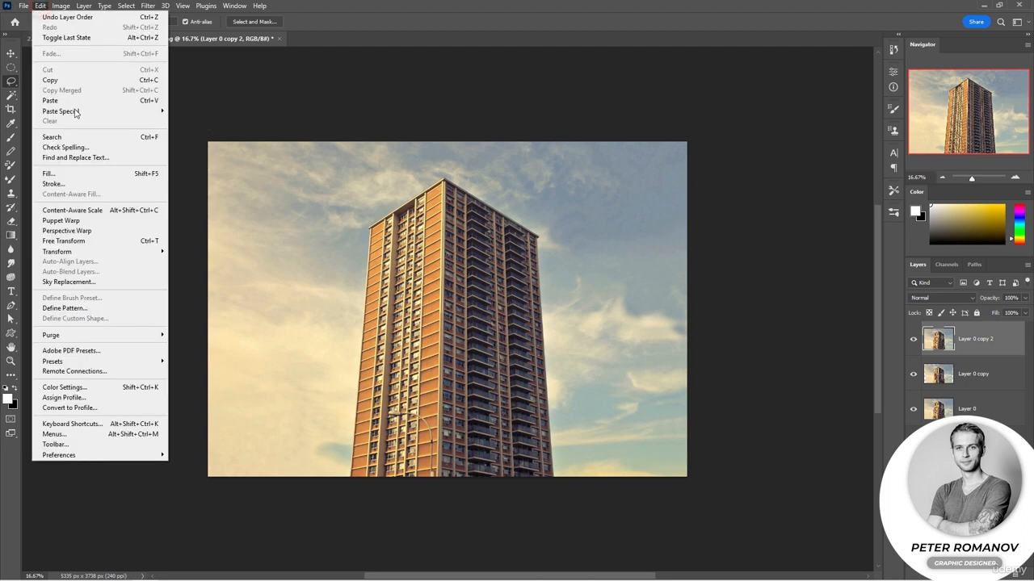
{"action": "left_click", "coordinate": [97, 231]}
{"action": "left_click", "coordinate": [544, 192]}
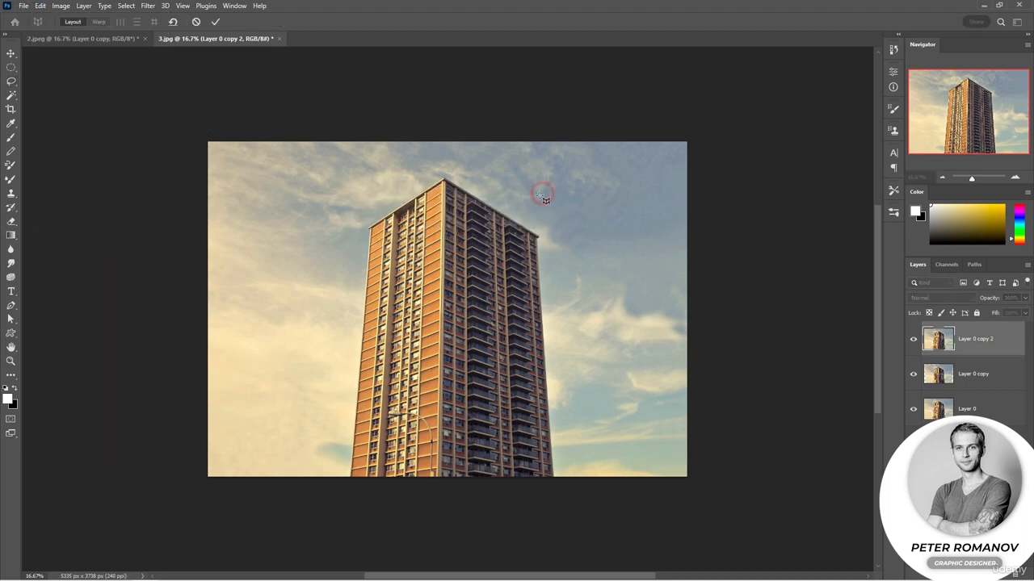
{"action": "scroll", "coordinate": [480, 269], "scroll_direction": "up", "scroll_amount": 1}
{"action": "scroll", "coordinate": [480, 269], "scroll_direction": "up", "scroll_amount": 1}
{"action": "scroll", "coordinate": [475, 277], "scroll_direction": "down", "scroll_amount": 1}
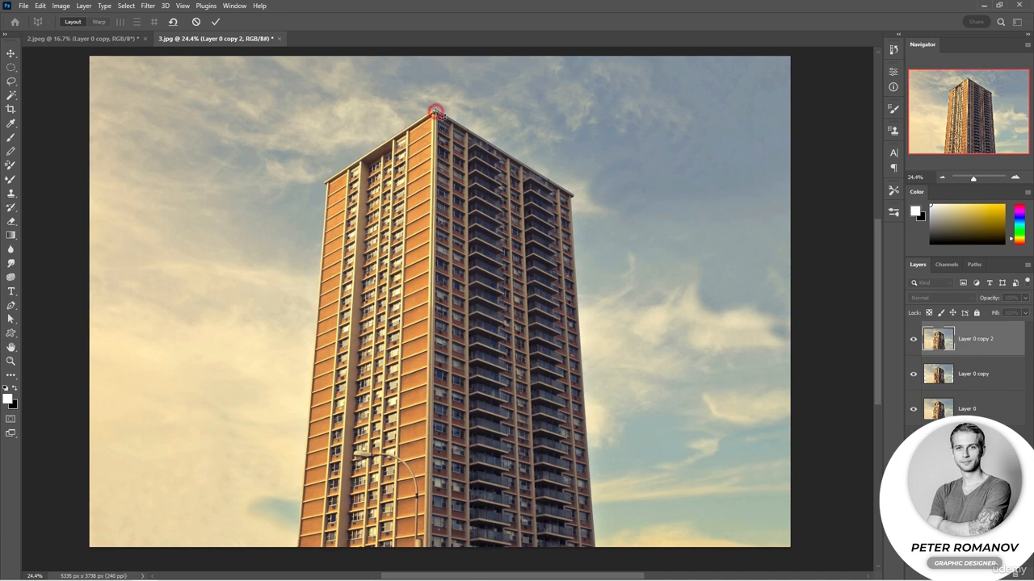
{"action": "left_click_drag", "start_coordinate": [436, 113], "coordinate": [597, 550]}
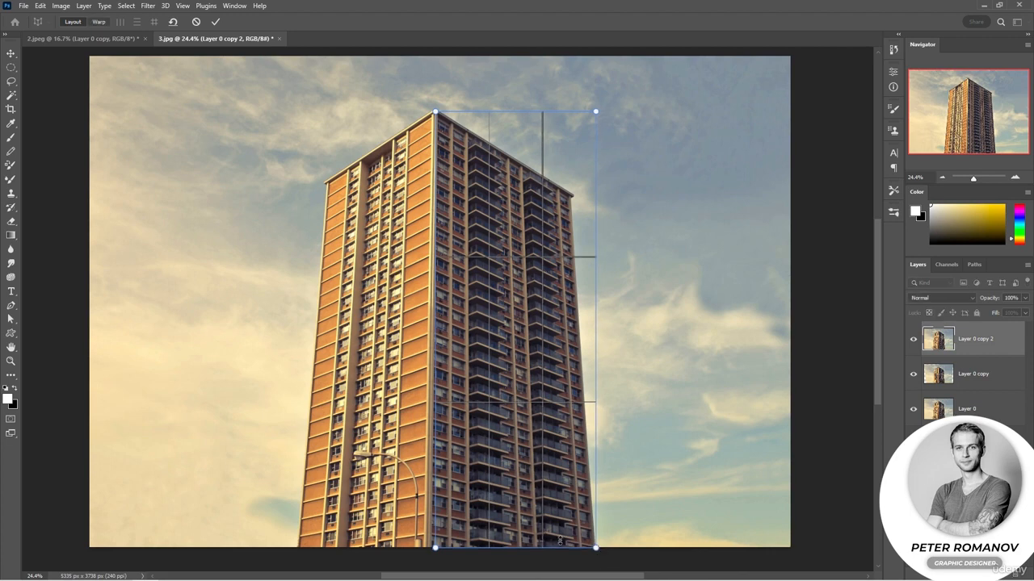
{"action": "left_click_drag", "start_coordinate": [436, 550], "coordinate": [426, 549]}
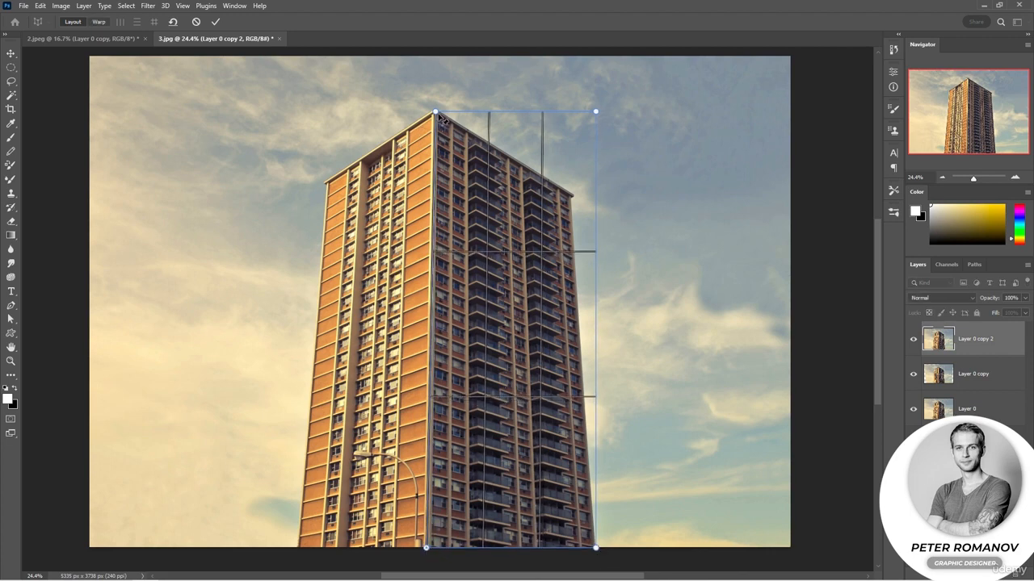
{"action": "left_click_drag", "start_coordinate": [437, 113], "coordinate": [435, 112]}
{"action": "left_click_drag", "start_coordinate": [595, 113], "coordinate": [571, 192]}
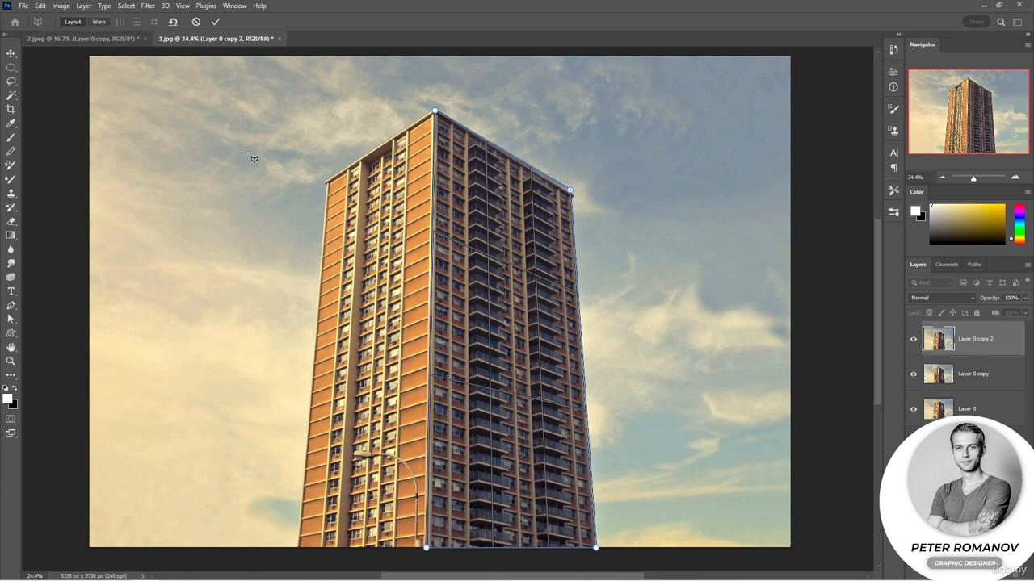
Try warping the balcony facade into a front-facing rectangle by moving its four pins, and undo the applied warp
{"action": "left_click", "coordinate": [100, 23]}
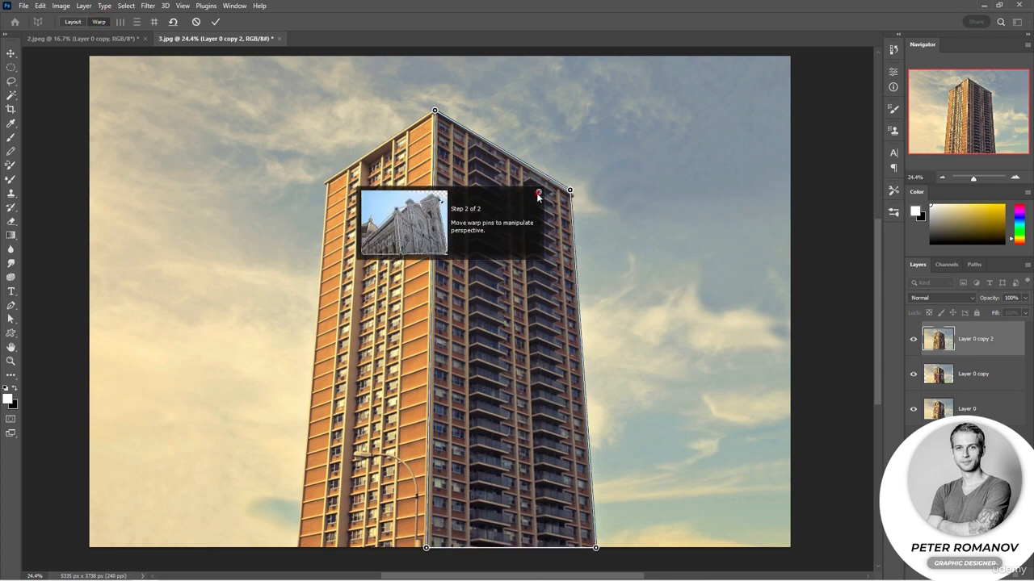
{"action": "left_click", "coordinate": [537, 195]}
{"action": "left_click_drag", "start_coordinate": [570, 191], "coordinate": [598, 103]}
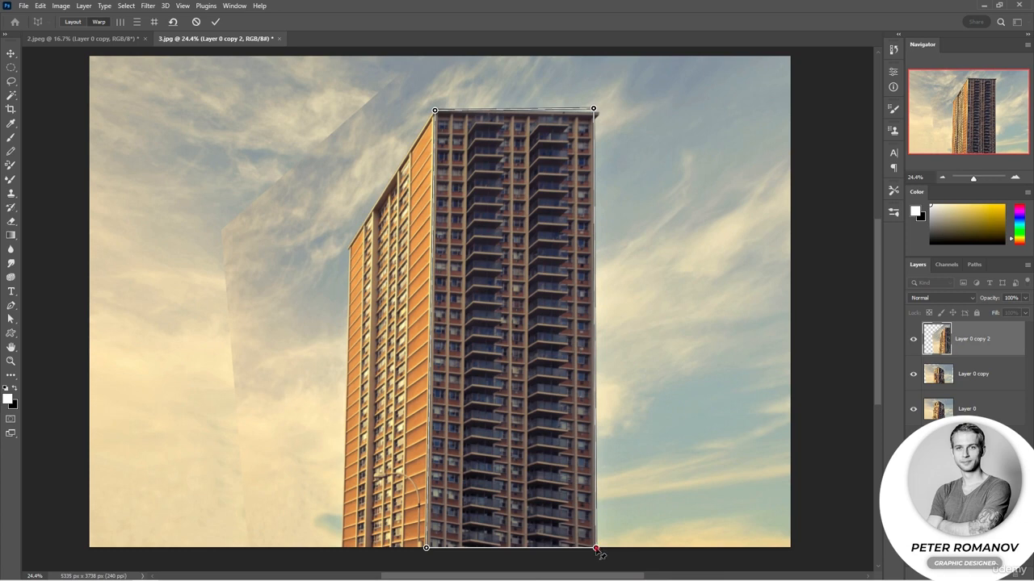
{"action": "left_click_drag", "start_coordinate": [596, 547], "coordinate": [594, 555]}
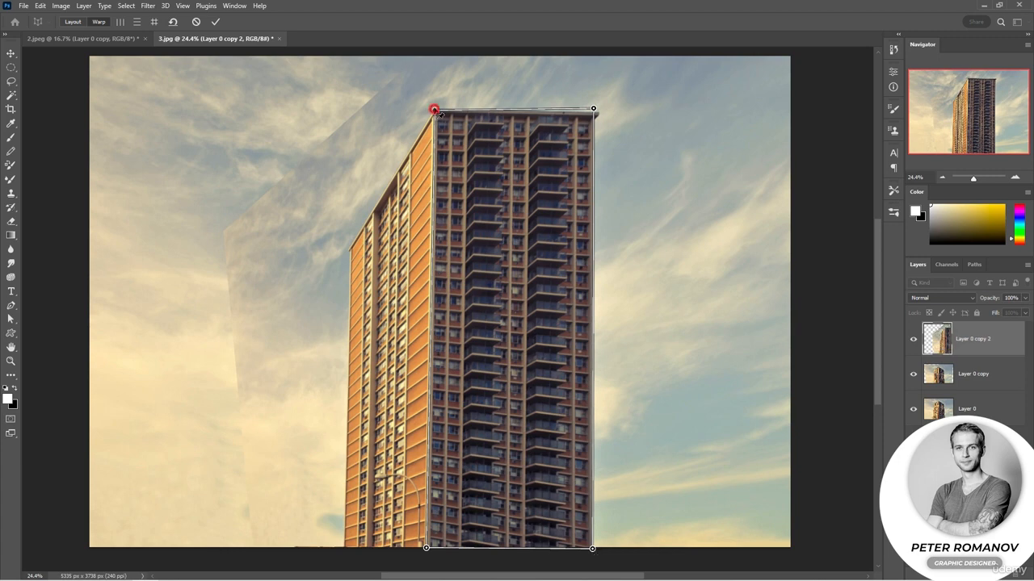
{"action": "mouse_move", "coordinate": [434, 108]}
{"action": "left_mouse_down"}
{"action": "mouse_move", "coordinate": [424, 100]}
{"action": "mouse_move", "coordinate": [439, 107]}
{"action": "left_mouse_up"}
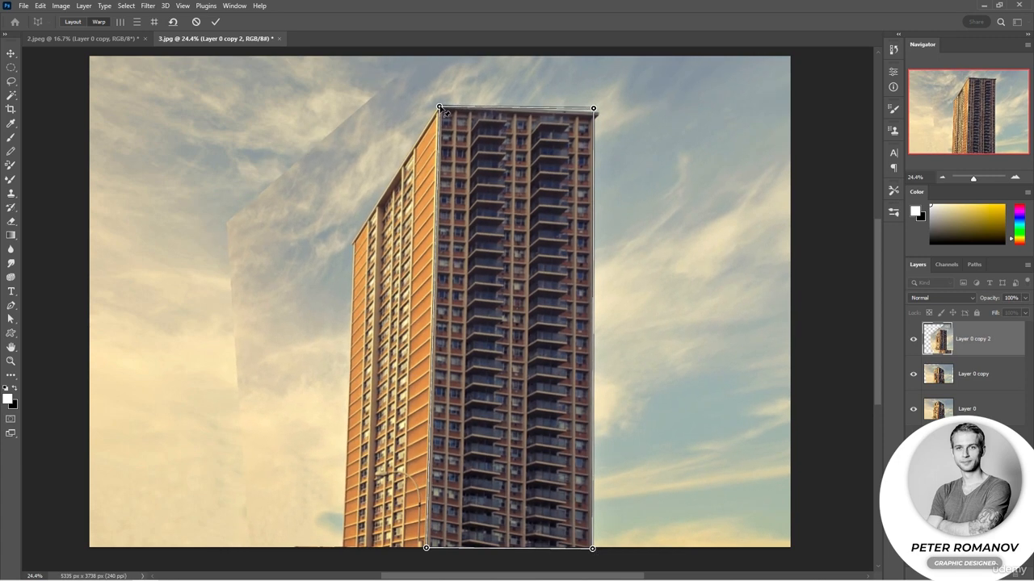
{"action": "left_click_drag", "start_coordinate": [427, 551], "coordinate": [428, 549]}
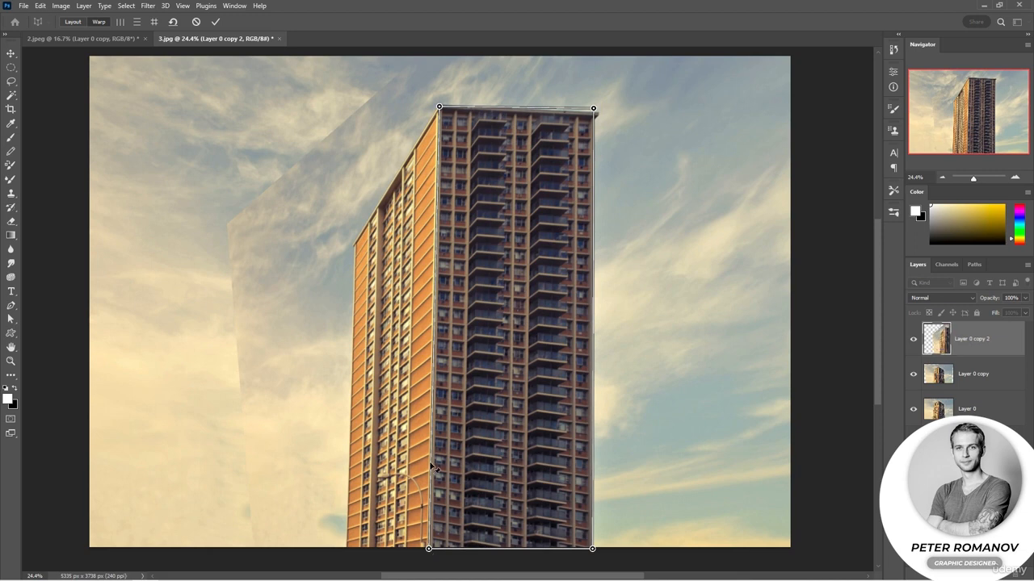
{"action": "key", "text": "Return"}
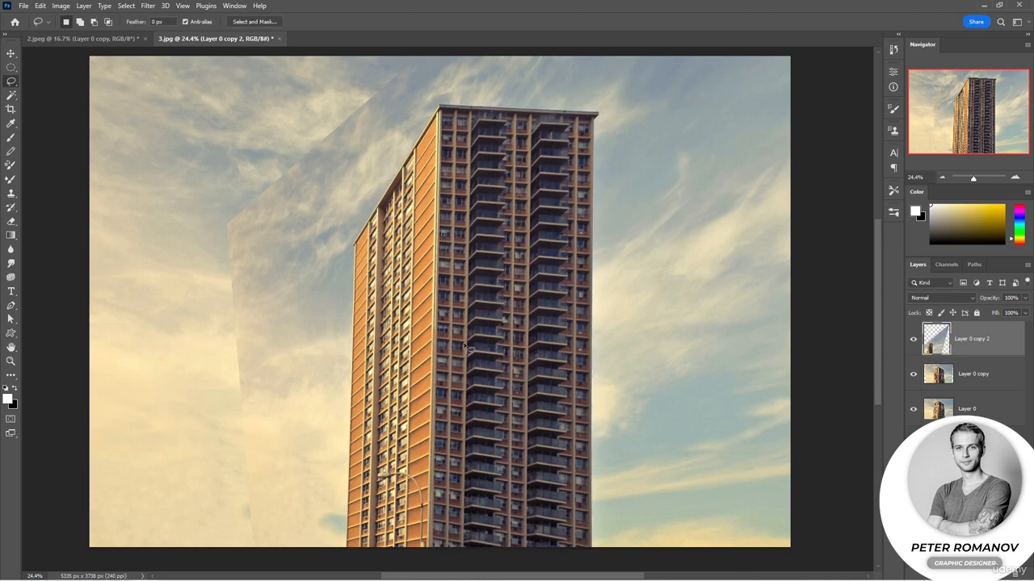
{"action": "key", "text": "ctrl+z"}
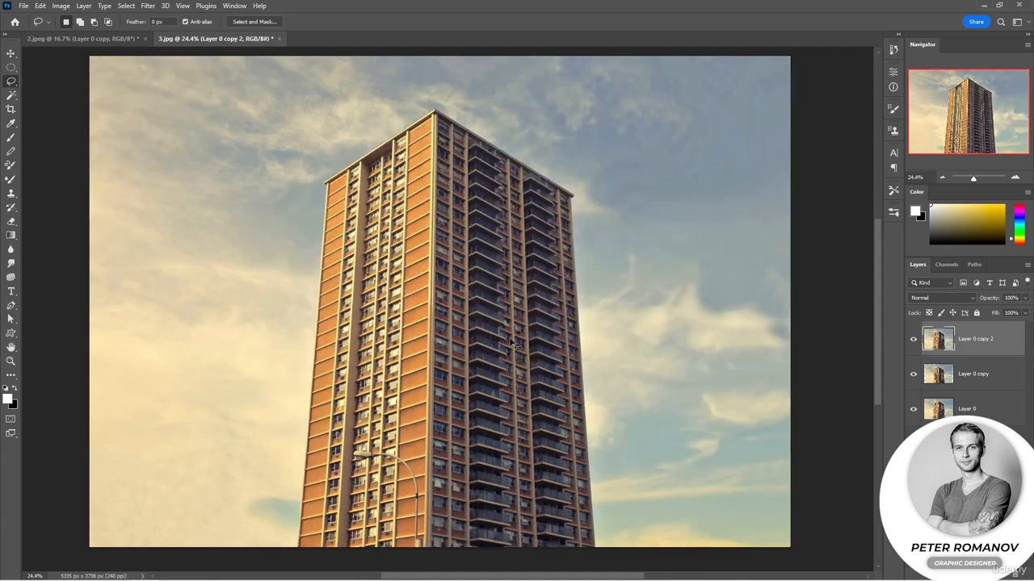
Start Perspective Warp on Layer 0 copy 2 and fit a layout plane to the four corners of the darker balcony facade
{"action": "left_click", "coordinate": [40, 6]}
{"action": "left_click", "coordinate": [93, 231]}
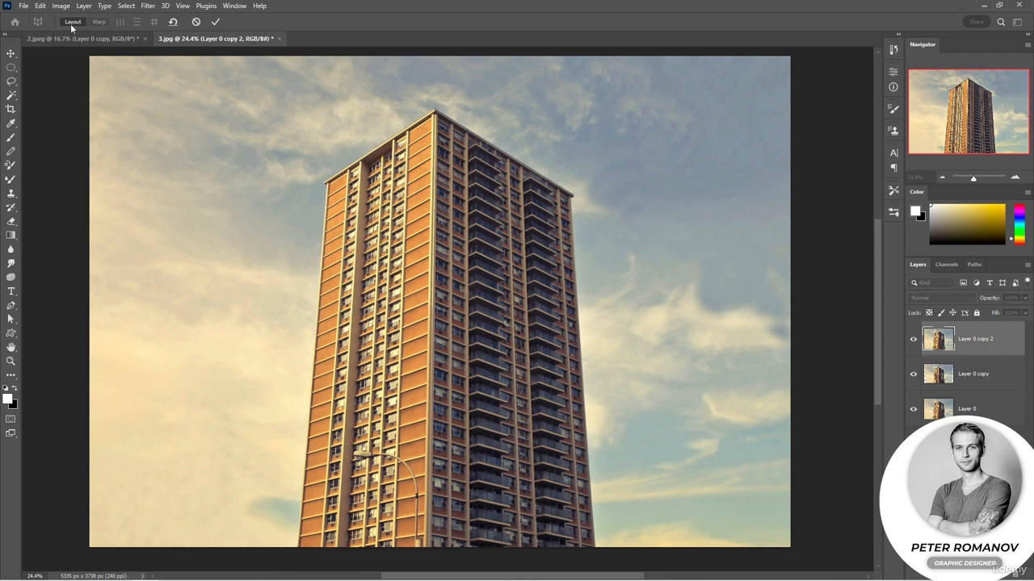
{"action": "left_click", "coordinate": [39, 6]}
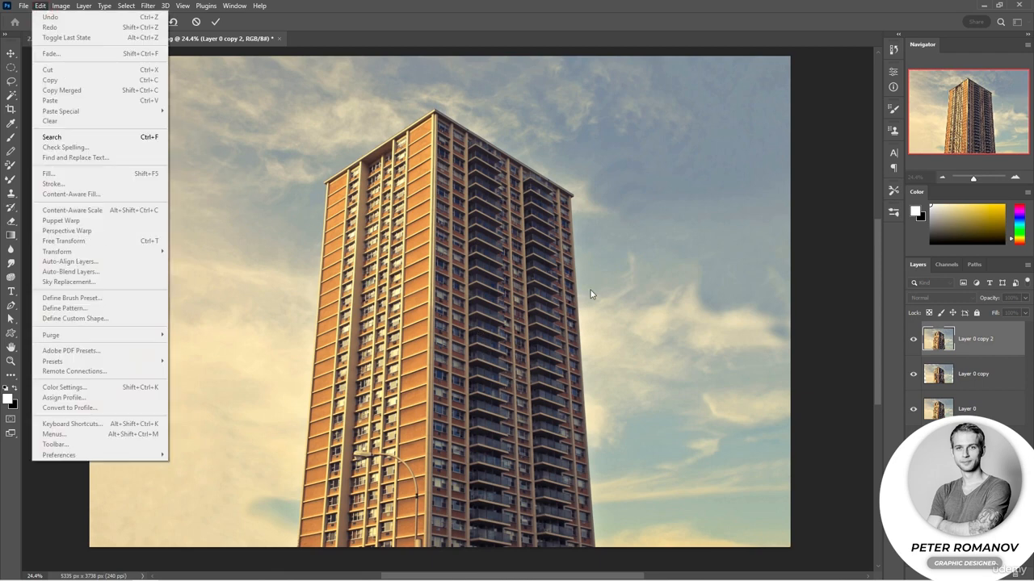
{"action": "left_click", "coordinate": [844, 368]}
{"action": "left_click_drag", "start_coordinate": [595, 551], "coordinate": [434, 111]}
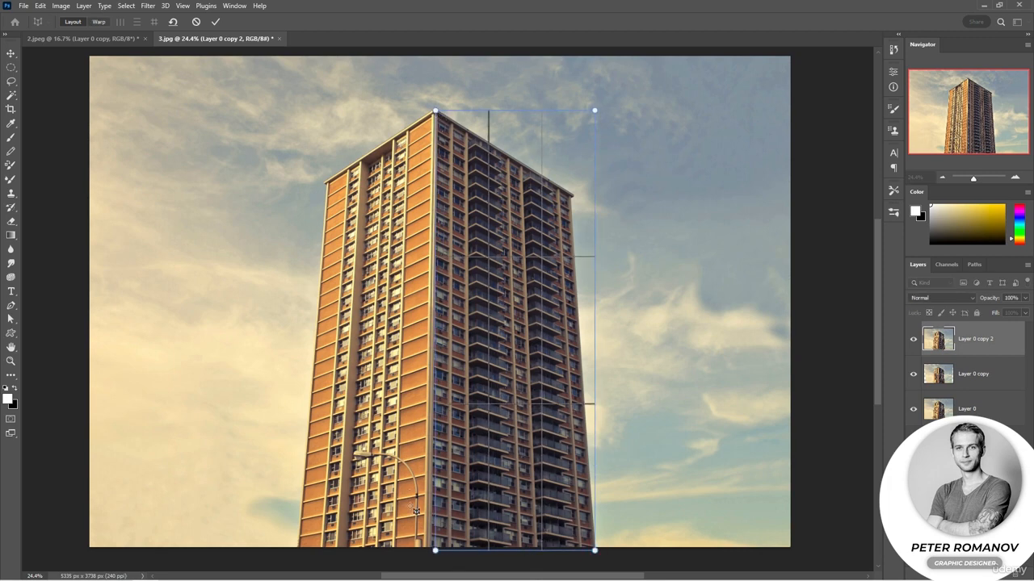
{"action": "left_click_drag", "start_coordinate": [436, 552], "coordinate": [429, 550]}
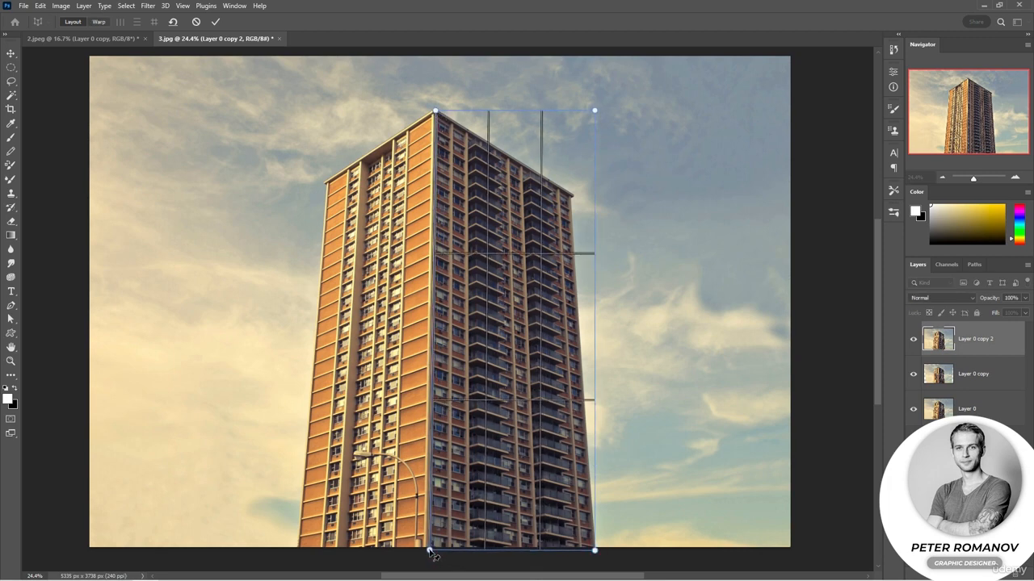
{"action": "left_click_drag", "start_coordinate": [594, 111], "coordinate": [572, 192]}
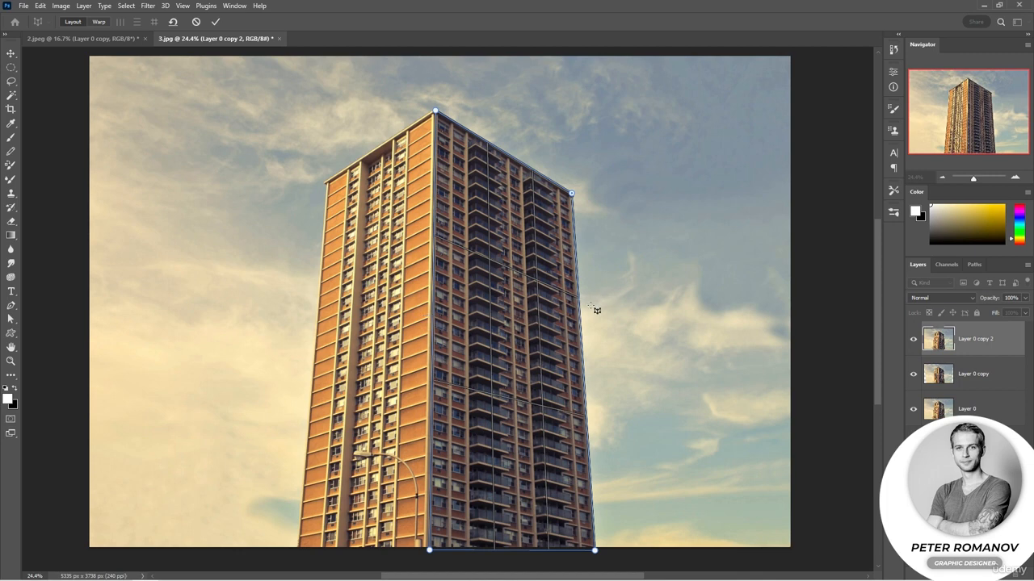
{"action": "left_click_drag", "start_coordinate": [579, 311], "coordinate": [578, 317]}
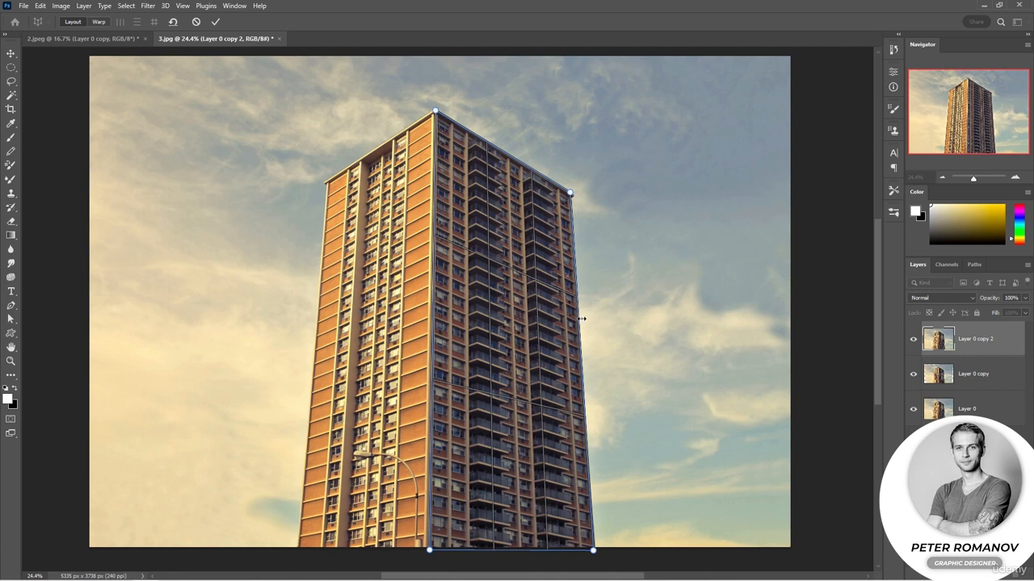
Add a second layout plane on the orange facade, joined along the tower's front edge, and switch to warping
{"action": "left_click_drag", "start_coordinate": [318, 180], "coordinate": [428, 539]}
{"action": "left_click_drag", "start_coordinate": [318, 180], "coordinate": [327, 181]}
{"action": "left_click_drag", "start_coordinate": [318, 538], "coordinate": [297, 551]}
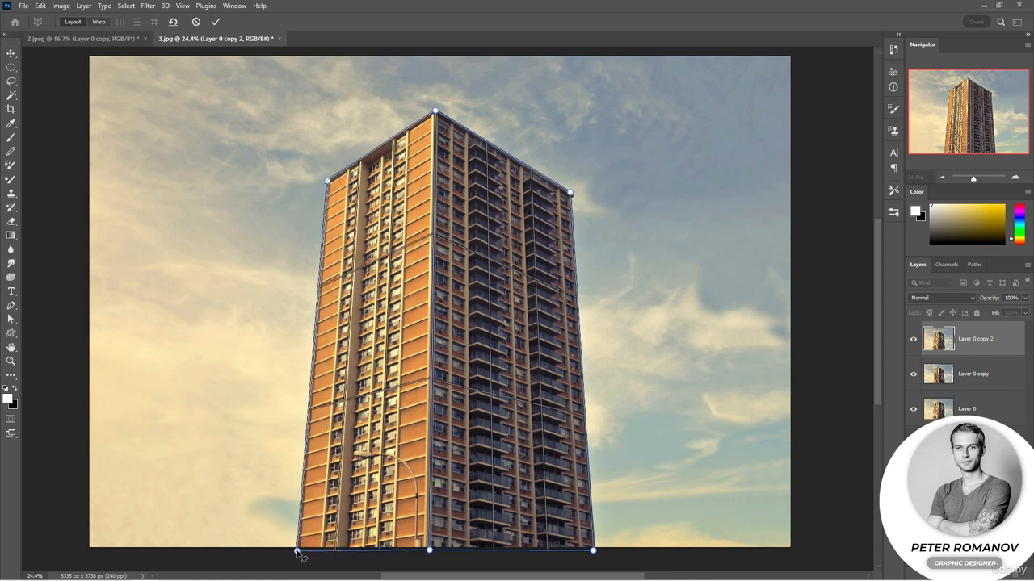
{"action": "left_click", "coordinate": [100, 22]}
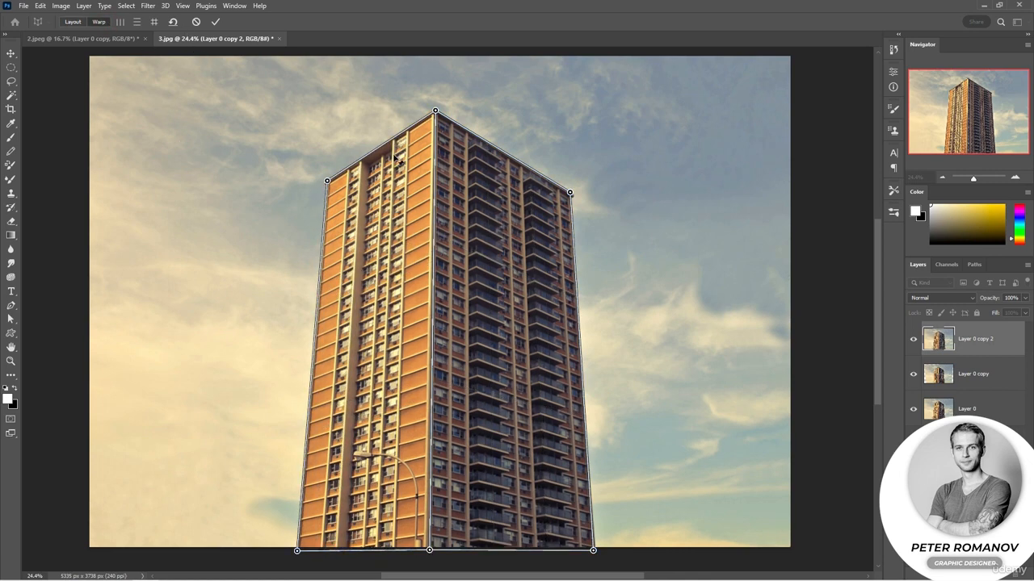
Try attaching a third layout plane to the outer edge of the balcony facade, and reset the layout
{"action": "left_click", "coordinate": [80, 22]}
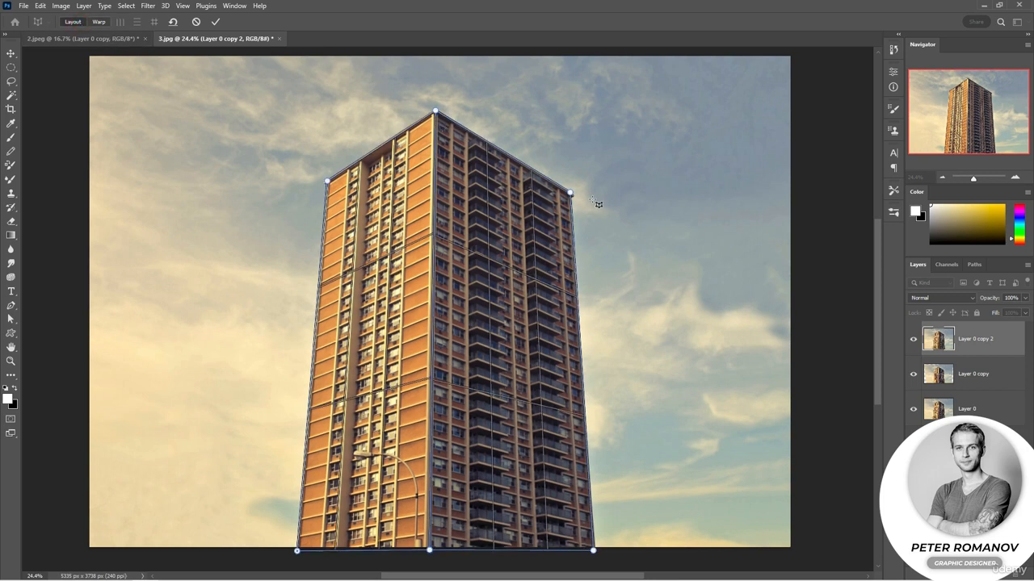
{"action": "left_click_drag", "start_coordinate": [637, 199], "coordinate": [595, 281]}
{"action": "left_click_drag", "start_coordinate": [595, 199], "coordinate": [573, 195]}
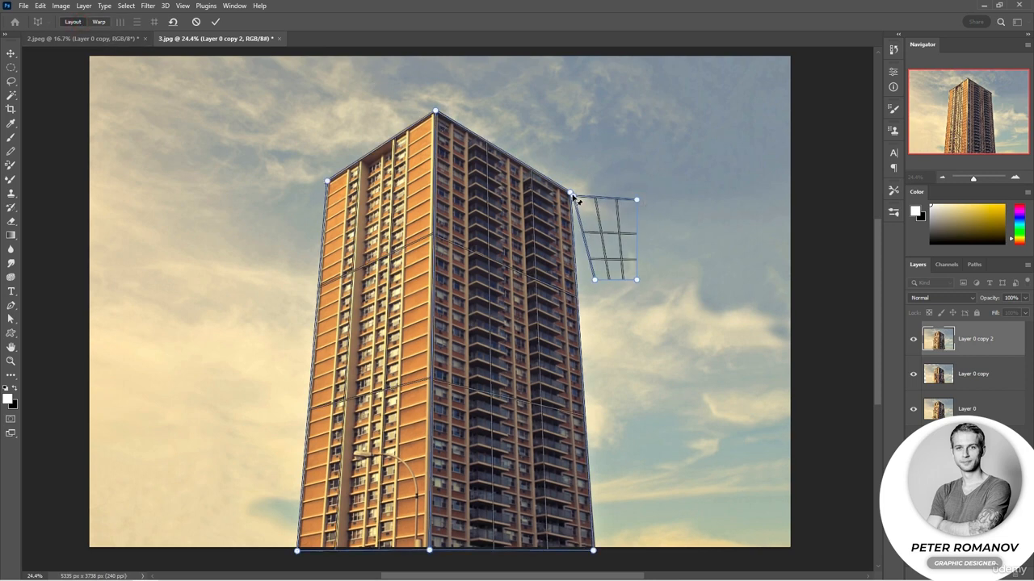
{"action": "left_click_drag", "start_coordinate": [595, 280], "coordinate": [580, 340]}
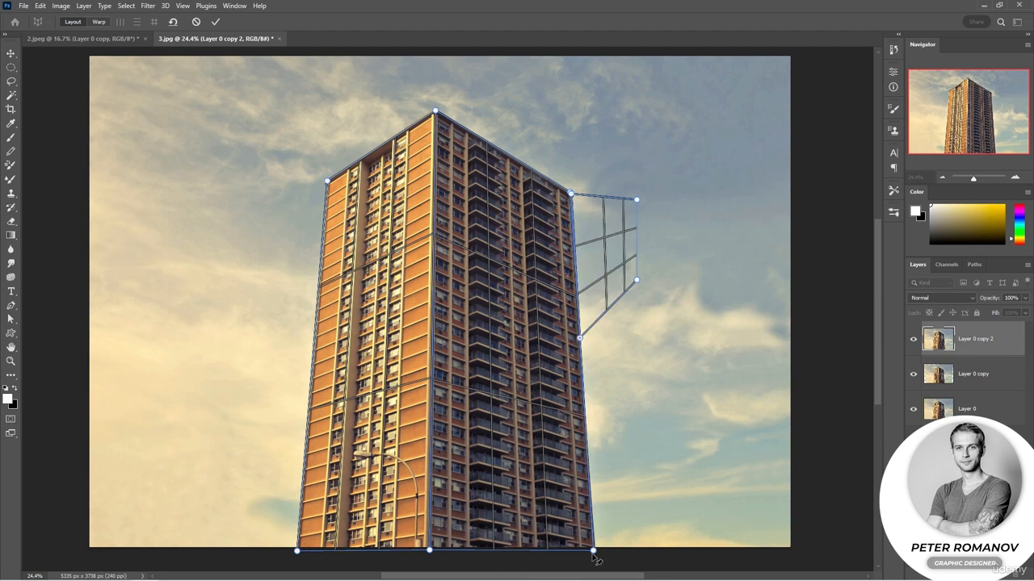
{"action": "left_click_drag", "start_coordinate": [595, 559], "coordinate": [594, 551]}
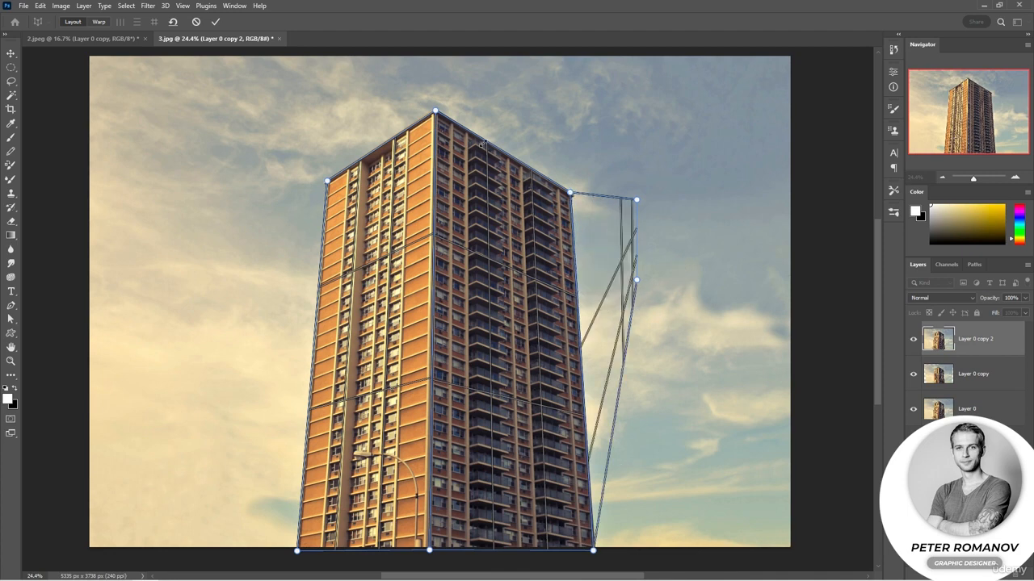
{"action": "key", "text": "ctrl+z"}
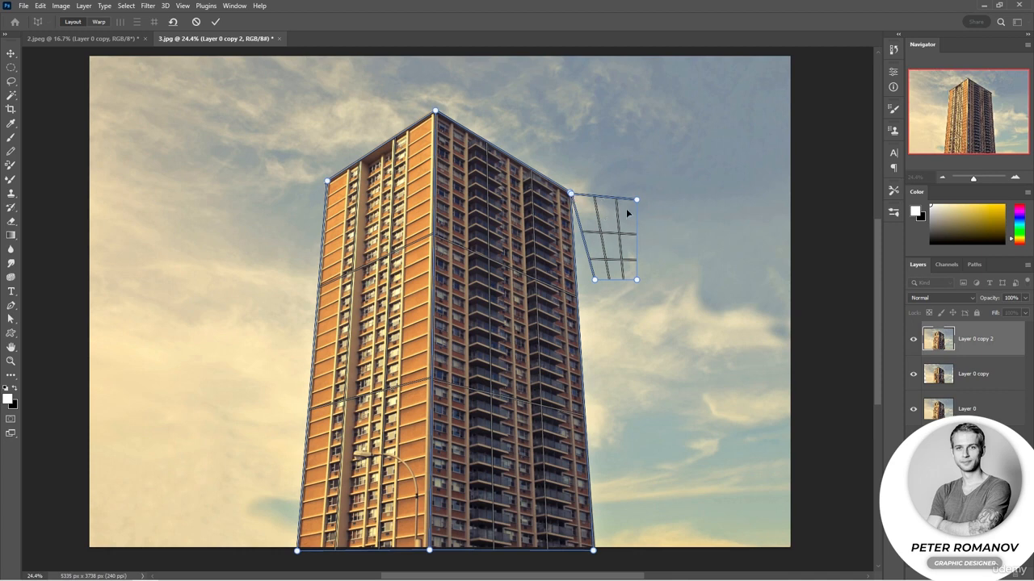
{"action": "left_click", "coordinate": [172, 21]}
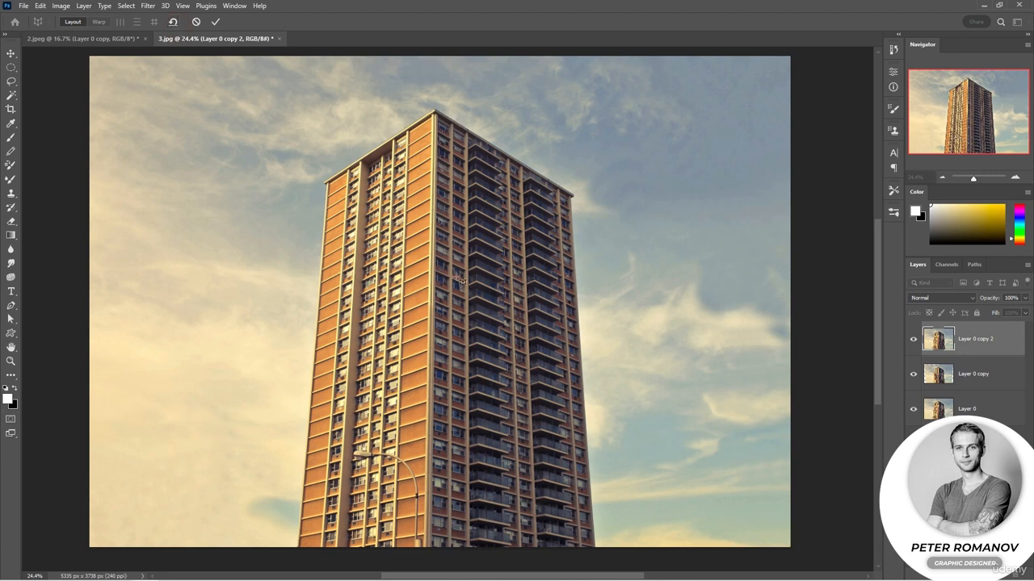
{"action": "key", "text": "ctrl+z"}
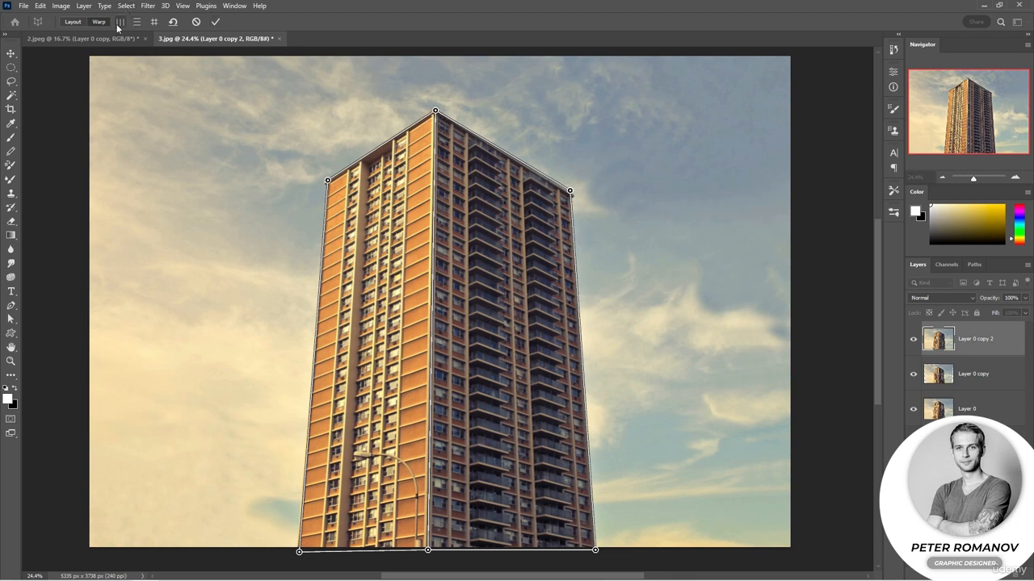
Try automatic horizontal leveling, vertical straightening and the combined correction on the two facade planes, undoing each result
{"action": "left_click", "coordinate": [135, 28]}
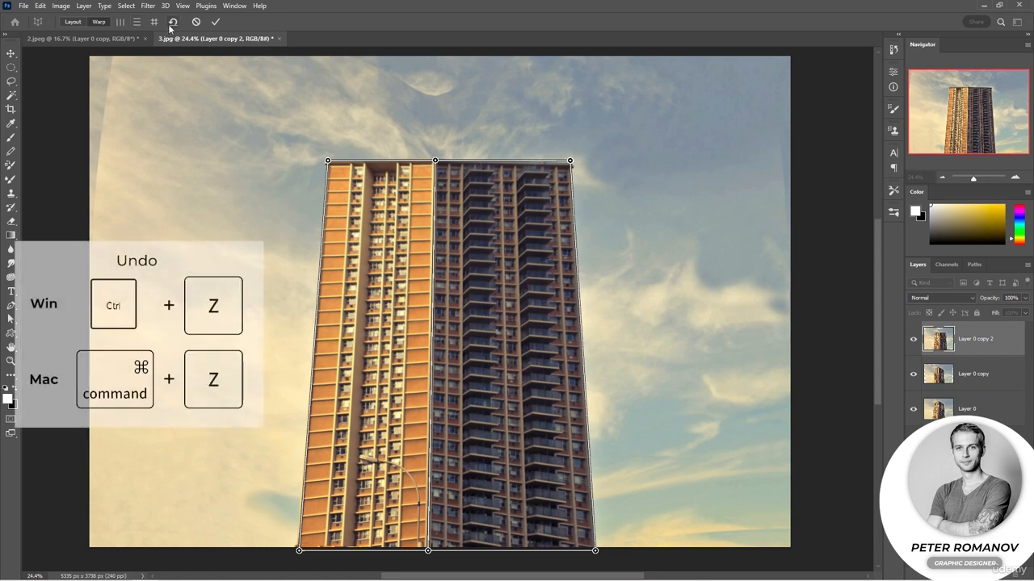
{"action": "key", "text": "ctrl+z"}
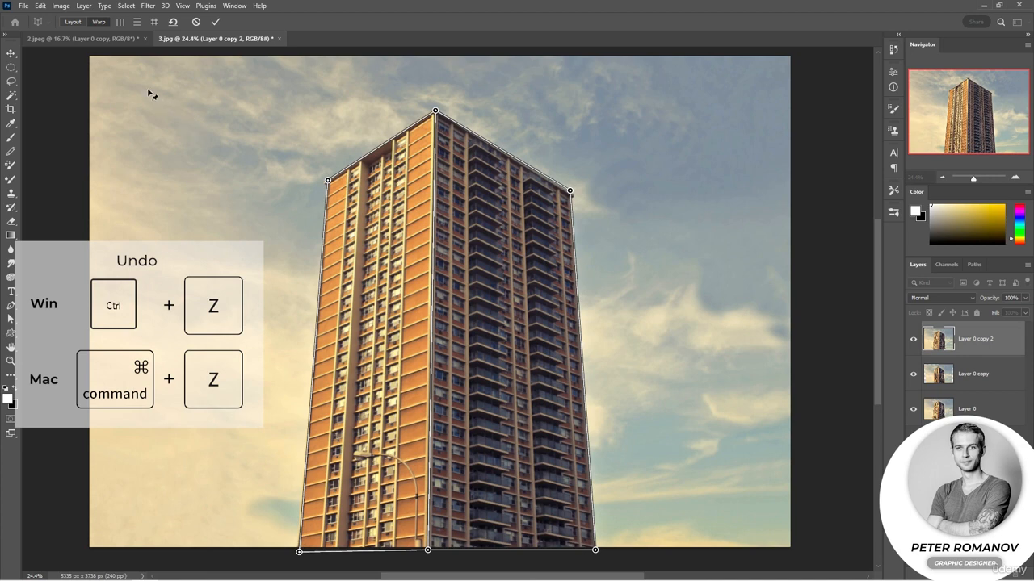
{"action": "left_click", "coordinate": [121, 22]}
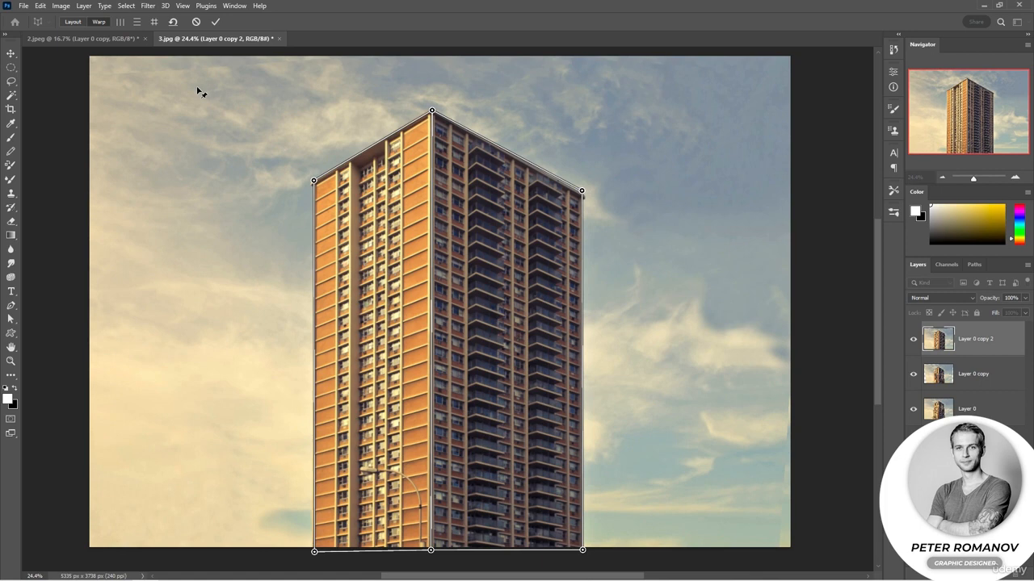
{"action": "key", "text": "ctrl+z"}
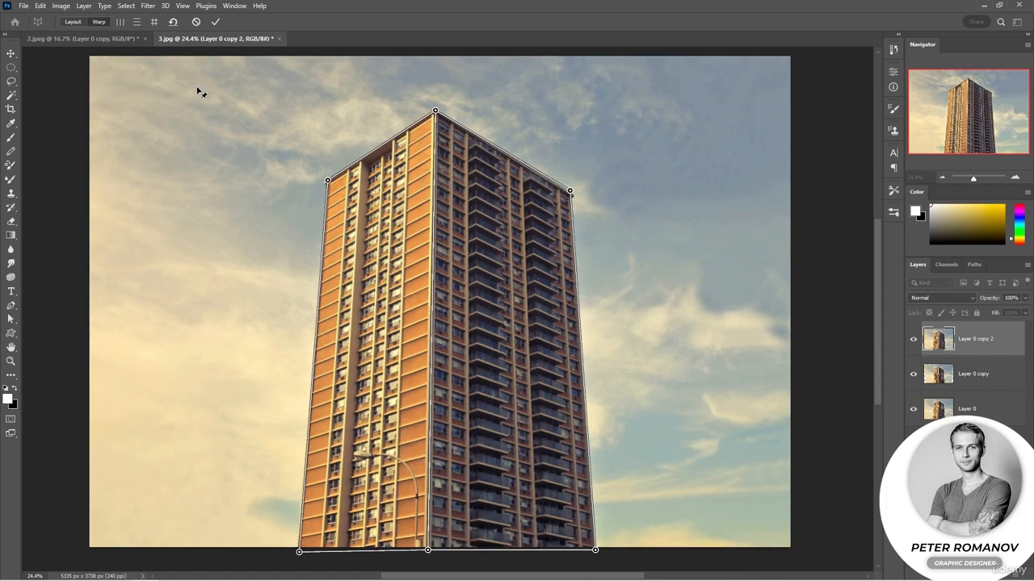
{"action": "left_click", "coordinate": [154, 22]}
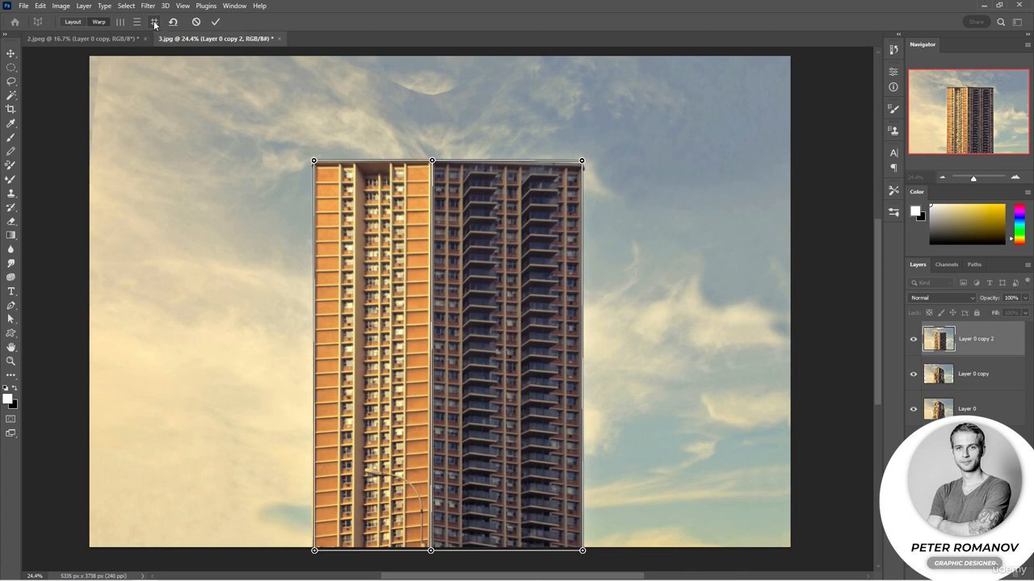
{"action": "key", "text": "ctrl+z"}
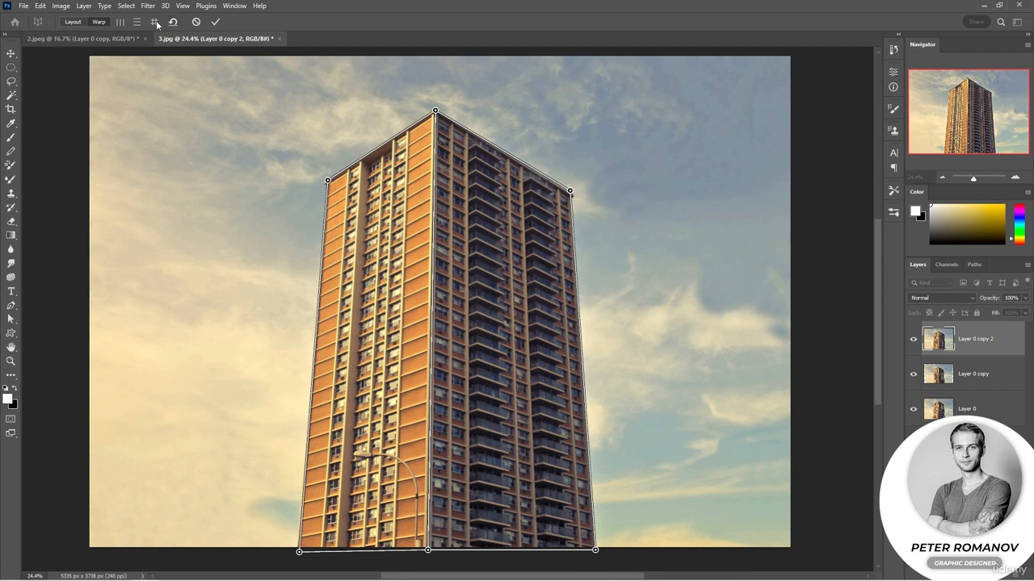
{"action": "left_click", "coordinate": [153, 21]}
{"action": "left_click", "coordinate": [172, 22]}
Widen the balcony facade by moving the shared edge's two pins toward the orange side, and make the facade's outer edge nearly vertical
{"action": "left_click_drag", "start_coordinate": [435, 111], "coordinate": [391, 128]}
{"action": "left_click_drag", "start_coordinate": [561, 193], "coordinate": [577, 160]}
{"action": "left_click_drag", "start_coordinate": [408, 551], "coordinate": [384, 556]}
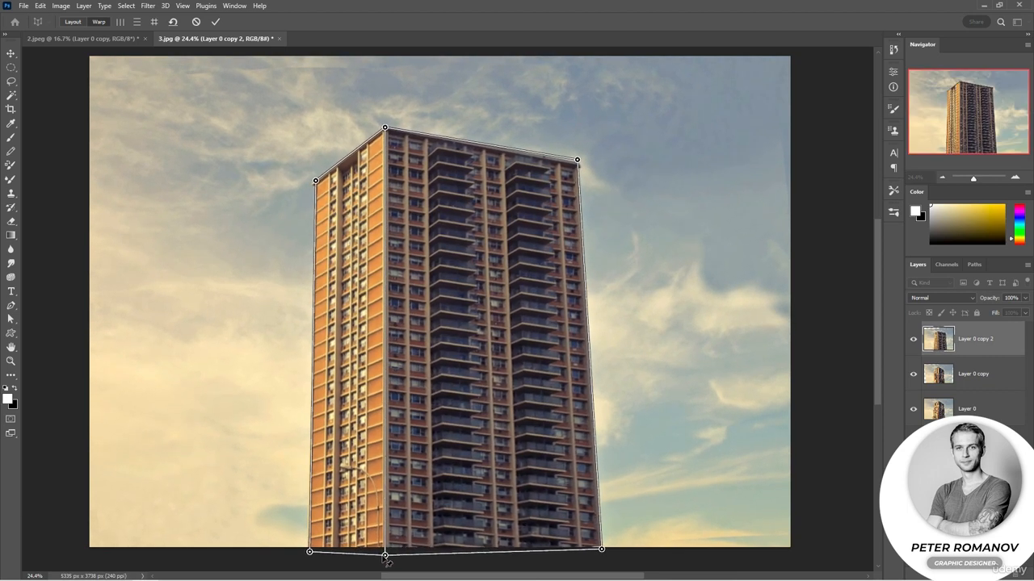
{"action": "left_click_drag", "start_coordinate": [603, 550], "coordinate": [583, 556]}
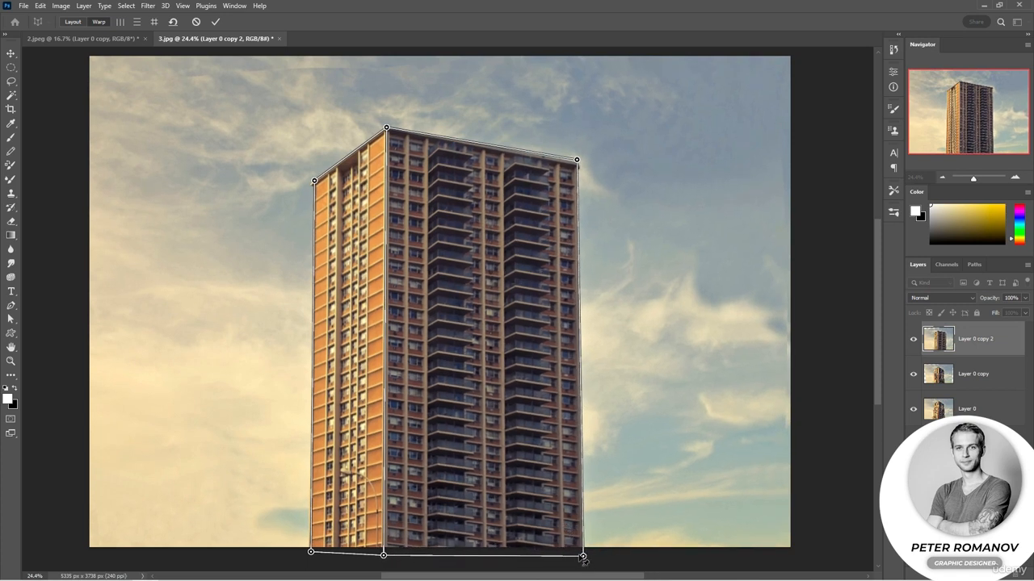
{"action": "left_click_drag", "start_coordinate": [584, 557], "coordinate": [579, 557]}
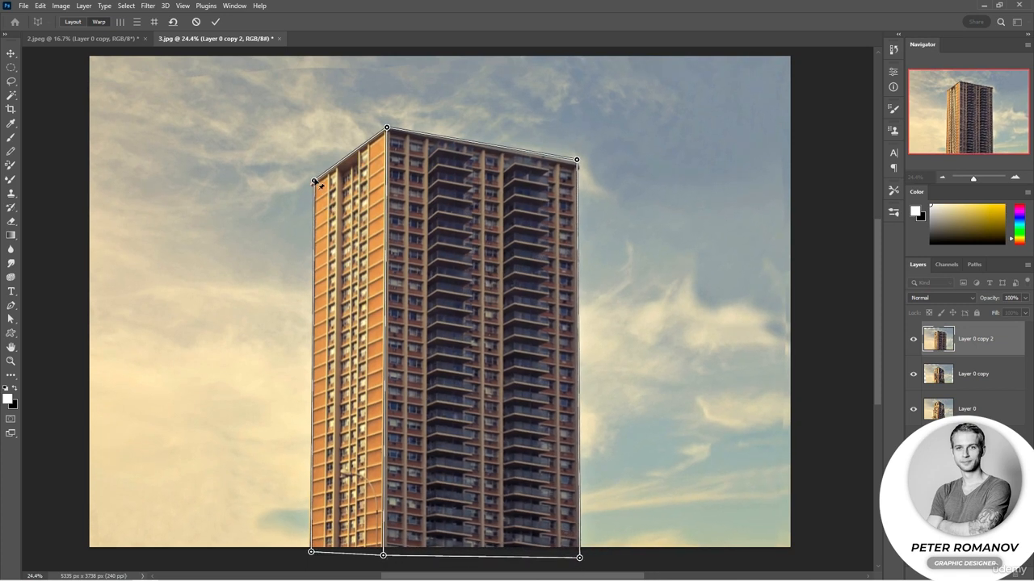
Narrow the orange facade by moving its two outer pins inward, and raise the balcony facade's two outer pins slightly
{"action": "left_click_drag", "start_coordinate": [315, 182], "coordinate": [329, 181]}
{"action": "left_click_drag", "start_coordinate": [316, 554], "coordinate": [329, 554]}
{"action": "left_click_drag", "start_coordinate": [575, 159], "coordinate": [576, 148]}
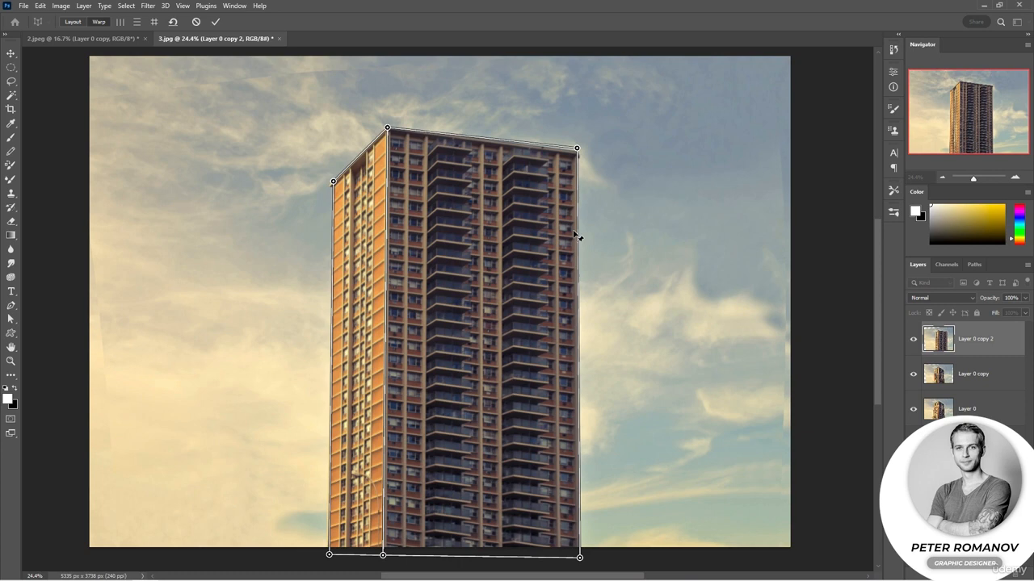
{"action": "left_click_drag", "start_coordinate": [580, 558], "coordinate": [581, 549]}
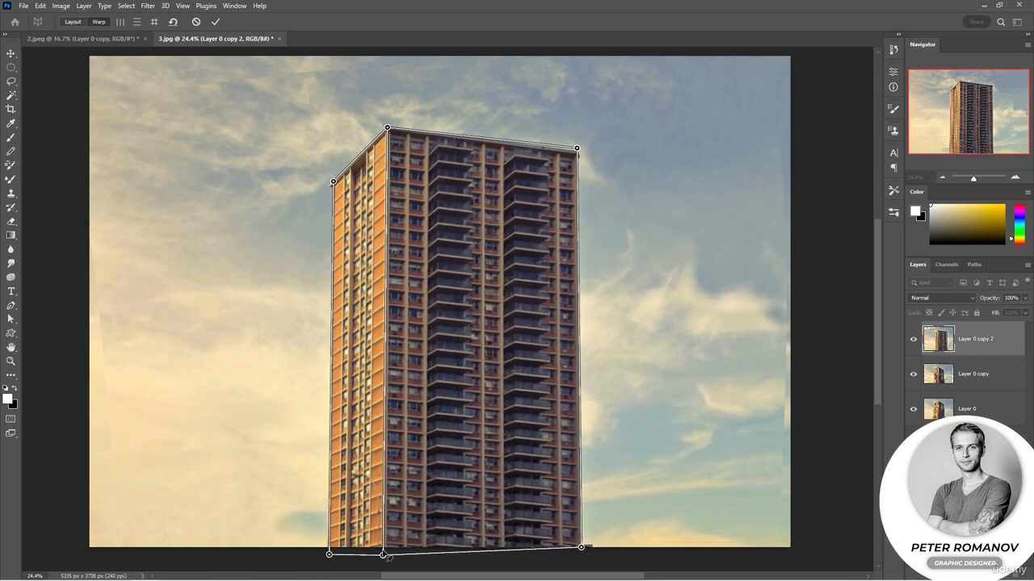
Lower the bottom and top pins of the edge shared by both facades, and apply the Perspective Warp
{"action": "left_click_drag", "start_coordinate": [383, 555], "coordinate": [382, 569]}
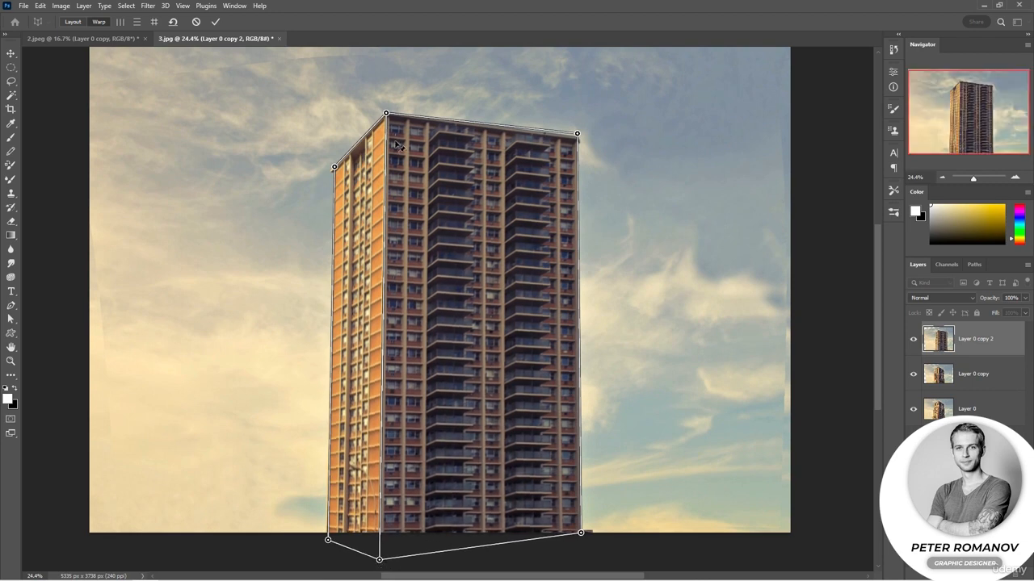
{"action": "left_click_drag", "start_coordinate": [391, 119], "coordinate": [390, 123]}
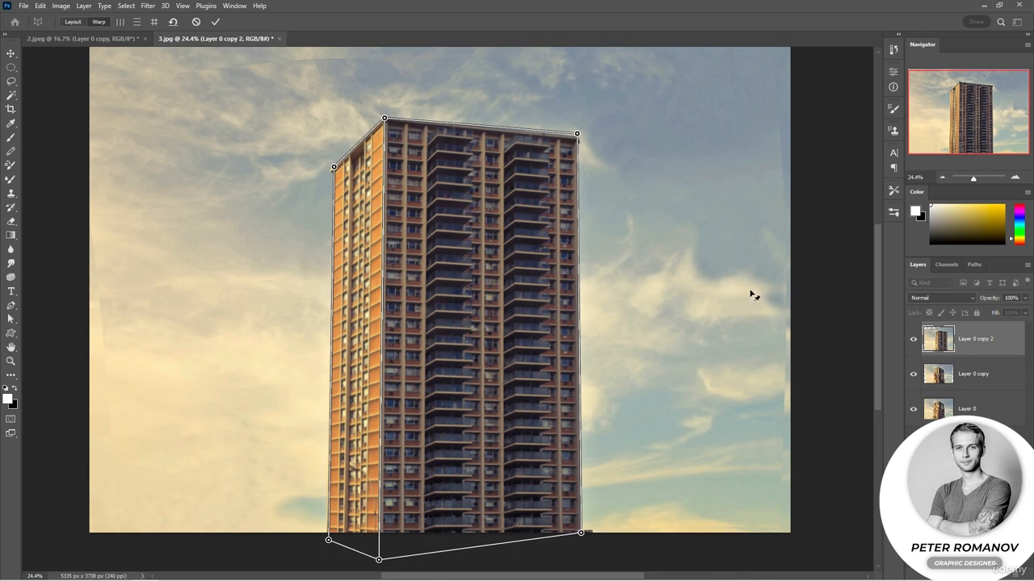
{"action": "left_click", "coordinate": [215, 21]}
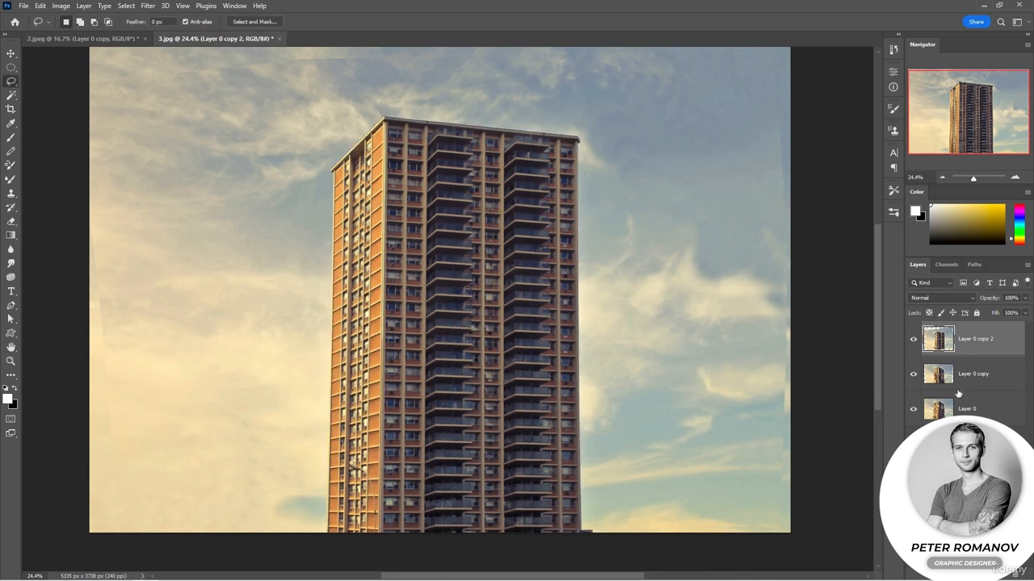
Compare the Perspective Warp result with the Free Transform copy and the original by toggling the visibility of the two copies
{"action": "left_click", "coordinate": [913, 339]}
{"action": "left_click", "coordinate": [913, 374]}
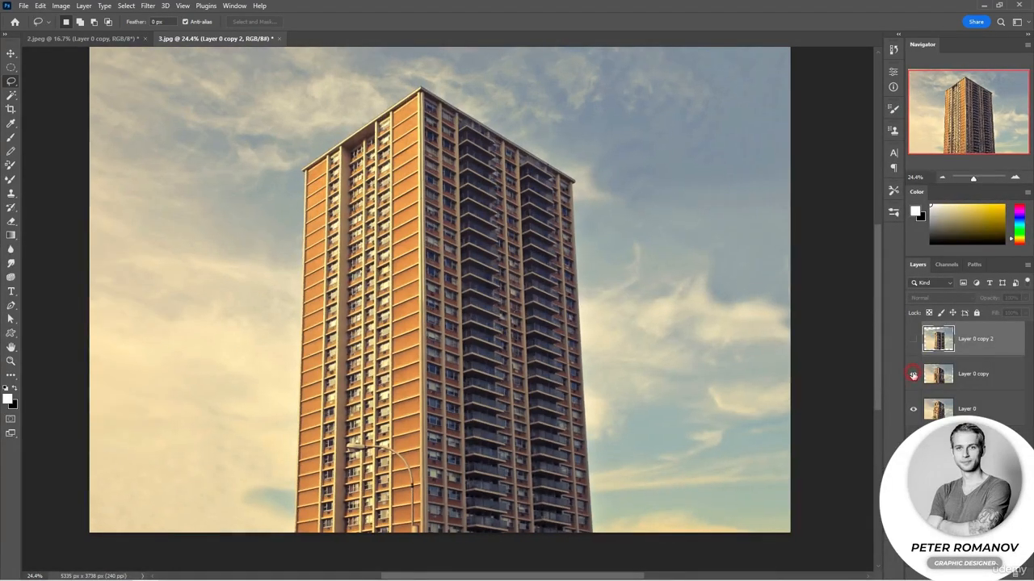
{"action": "left_click", "coordinate": [913, 374]}
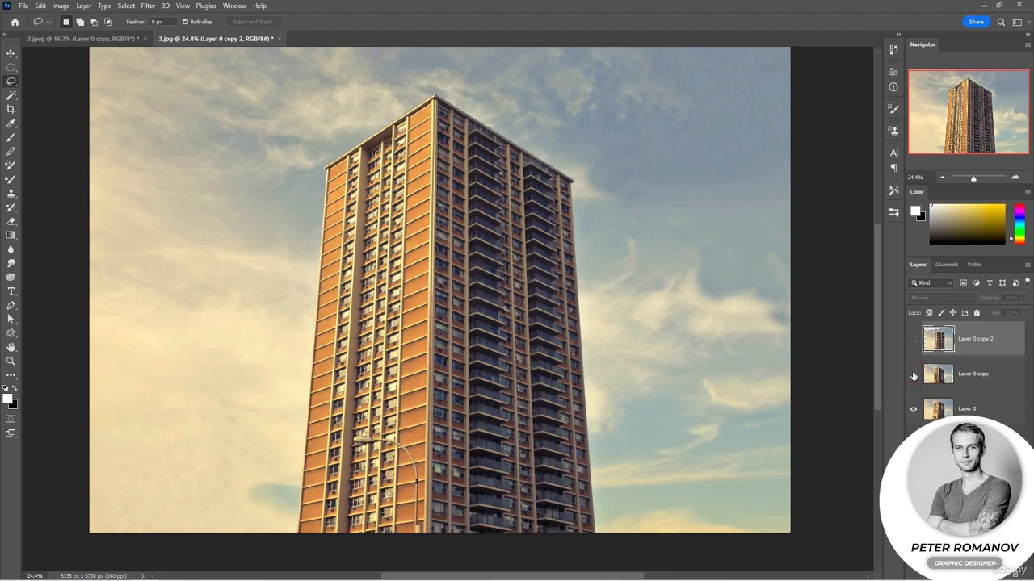
{"action": "left_click", "coordinate": [913, 339]}
{"action": "left_click", "coordinate": [915, 343]}
{"action": "left_click_drag", "start_coordinate": [916, 343], "coordinate": [915, 372]}
{"action": "left_click", "coordinate": [915, 373]}
{"action": "left_click", "coordinate": [914, 340]}
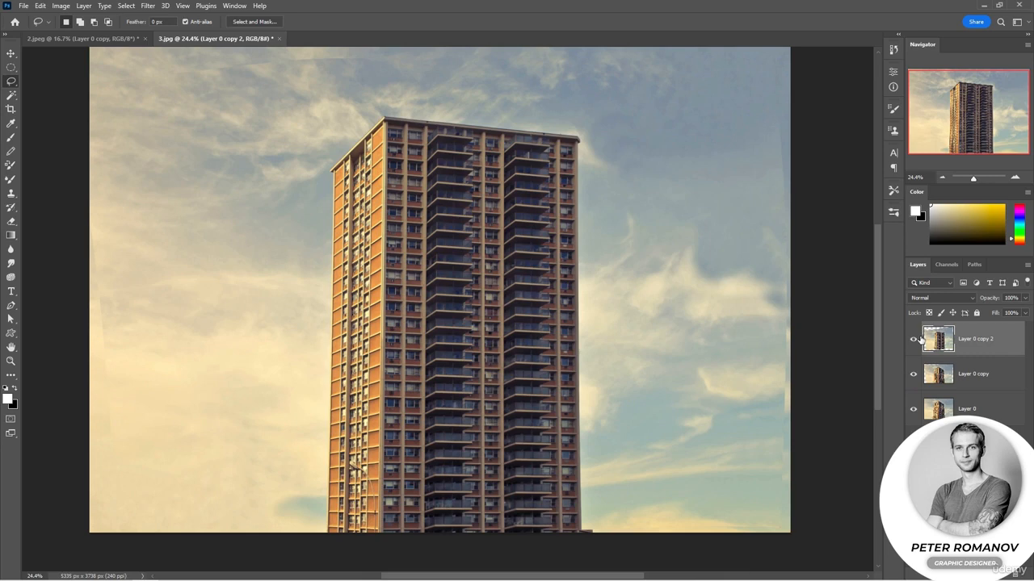
Hide Layer 0 and Layer 0 copy, leaving only Layer 0 copy 2 displayed
{"action": "left_click", "coordinate": [913, 408]}
{"action": "left_click", "coordinate": [915, 374]}
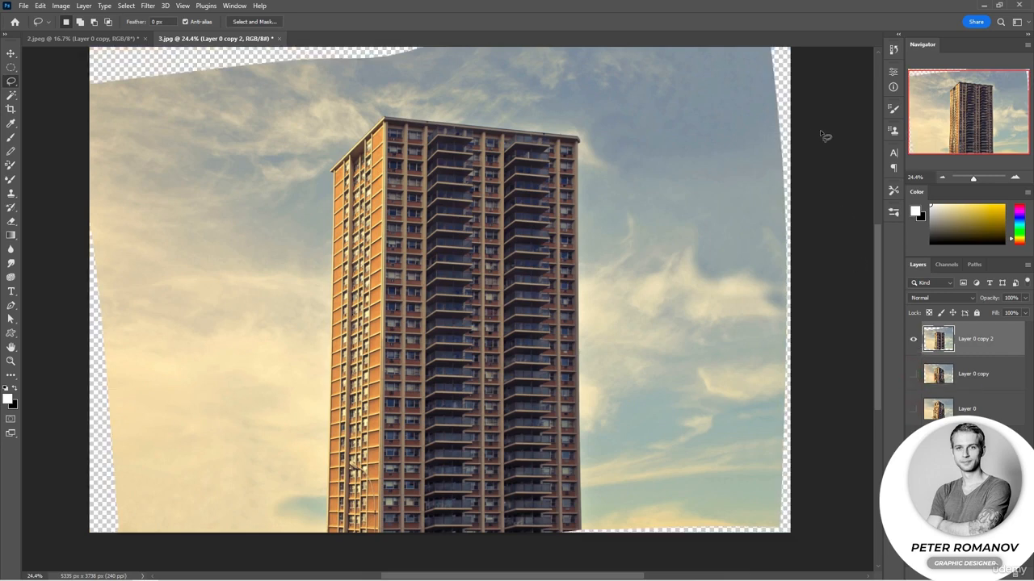
Crop the tower image on its upper, left and right sides to about 4360 × 3350 px, cutting away all transparent edges
{"action": "left_click", "coordinate": [942, 180]}
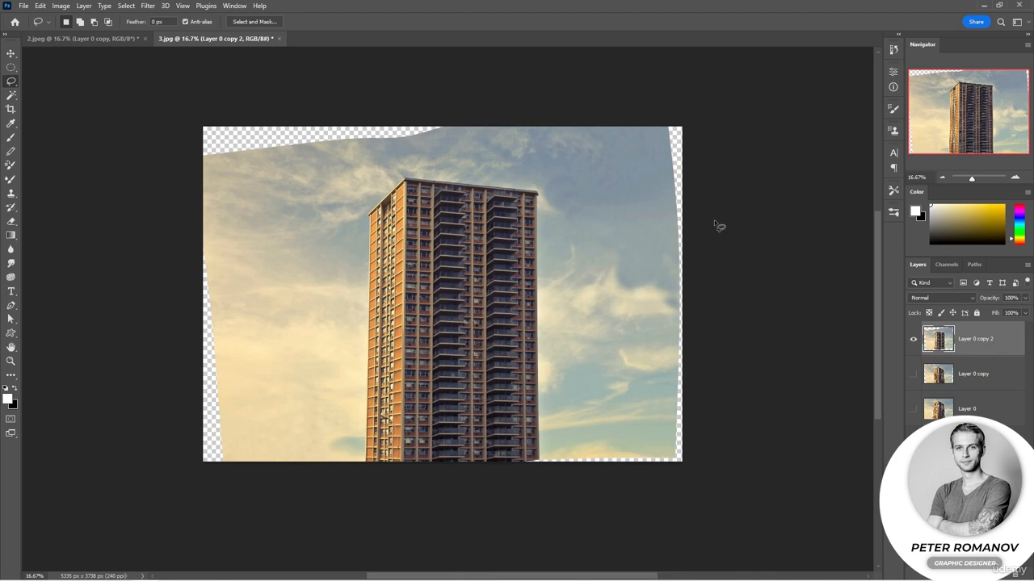
{"action": "left_click", "coordinate": [11, 109]}
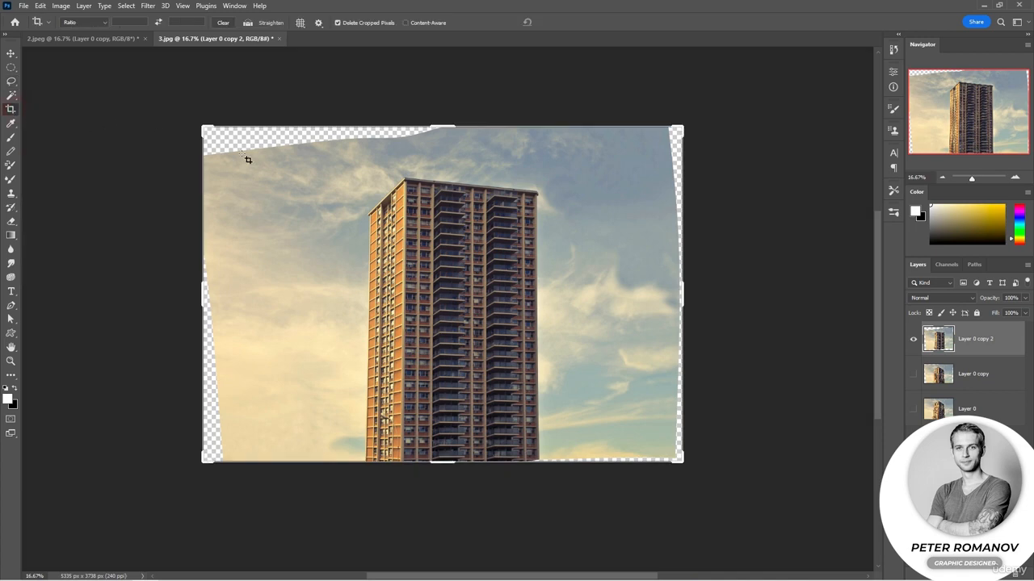
{"action": "left_click_drag", "start_coordinate": [427, 124], "coordinate": [403, 141]}
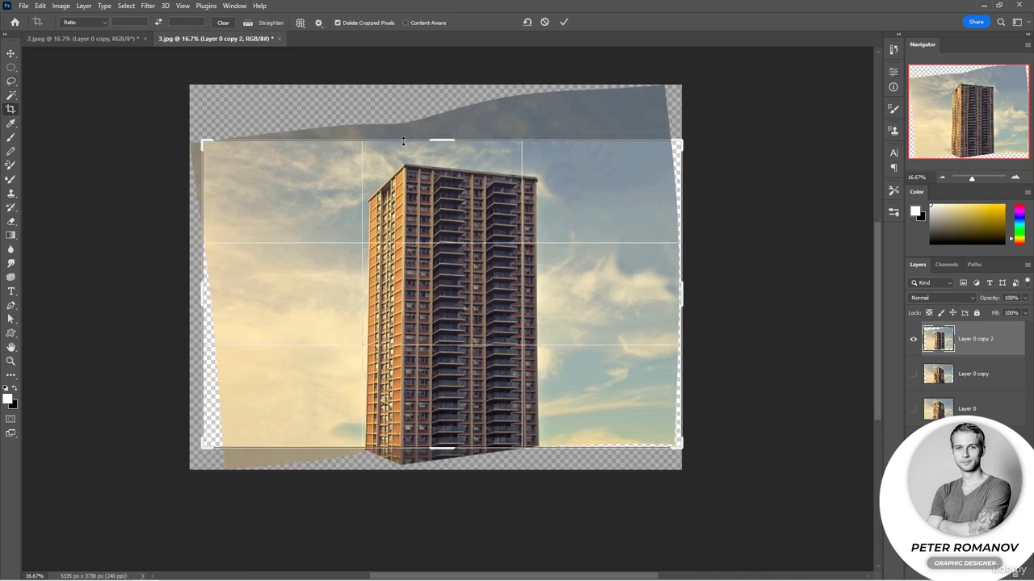
{"action": "left_click_drag", "start_coordinate": [202, 293], "coordinate": [226, 294]}
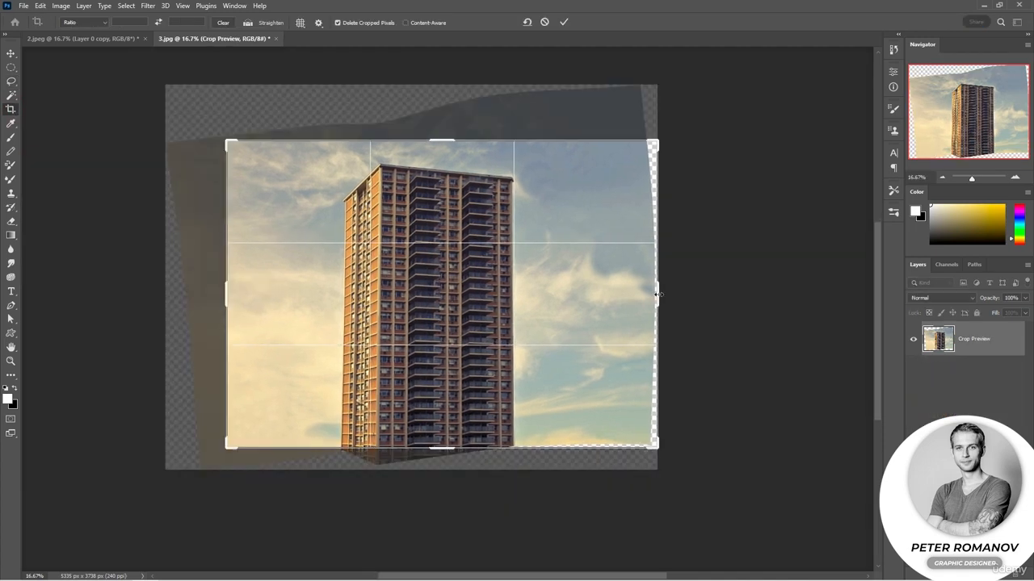
{"action": "left_click_drag", "start_coordinate": [656, 295], "coordinate": [638, 289]}
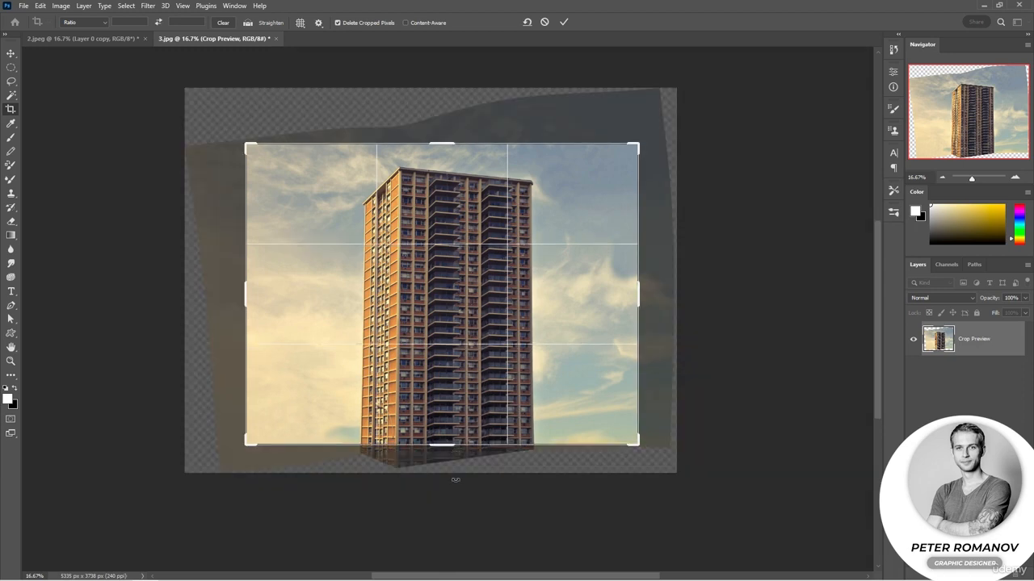
{"action": "key", "text": "Return"}
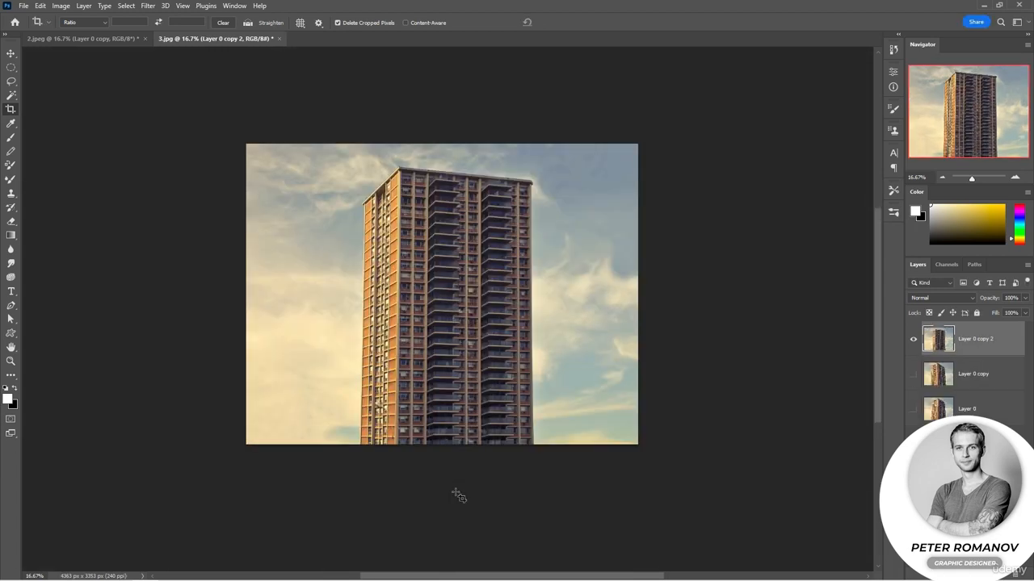
Show the original Layer 0 and toggle Layer 0 copy 2 to compare the cropped, corrected tower with the original
{"action": "left_click", "coordinate": [914, 409]}
{"action": "left_click", "coordinate": [914, 341]}
{"action": "left_click", "coordinate": [914, 341]}
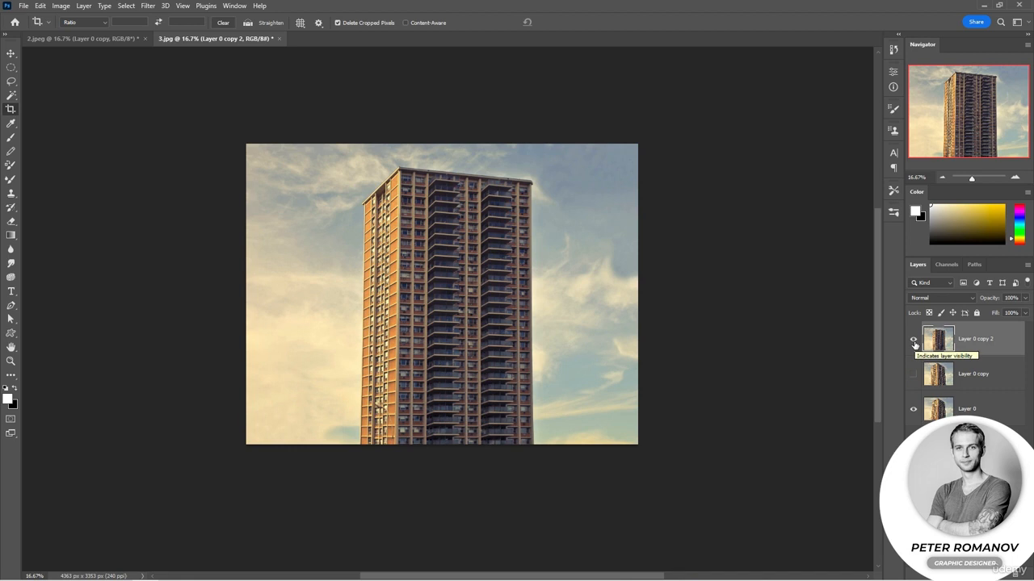
{"action": "left_click", "coordinate": [914, 342]}
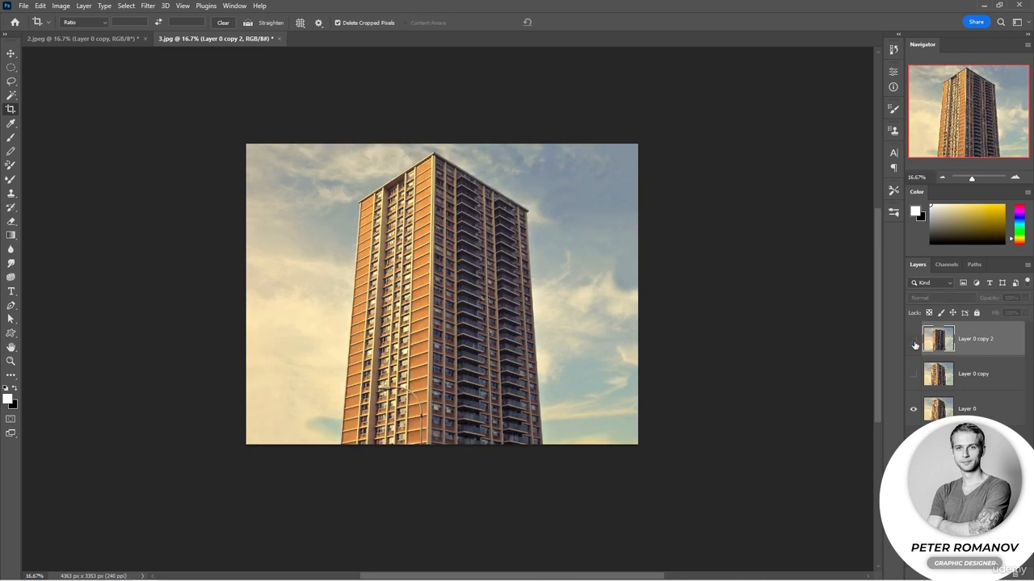
Switch to 2.jpeg, compare the corrected house with the original by toggling Layer 0 copy, and deselect the layer with the Move tool
{"action": "left_click", "coordinate": [130, 39]}
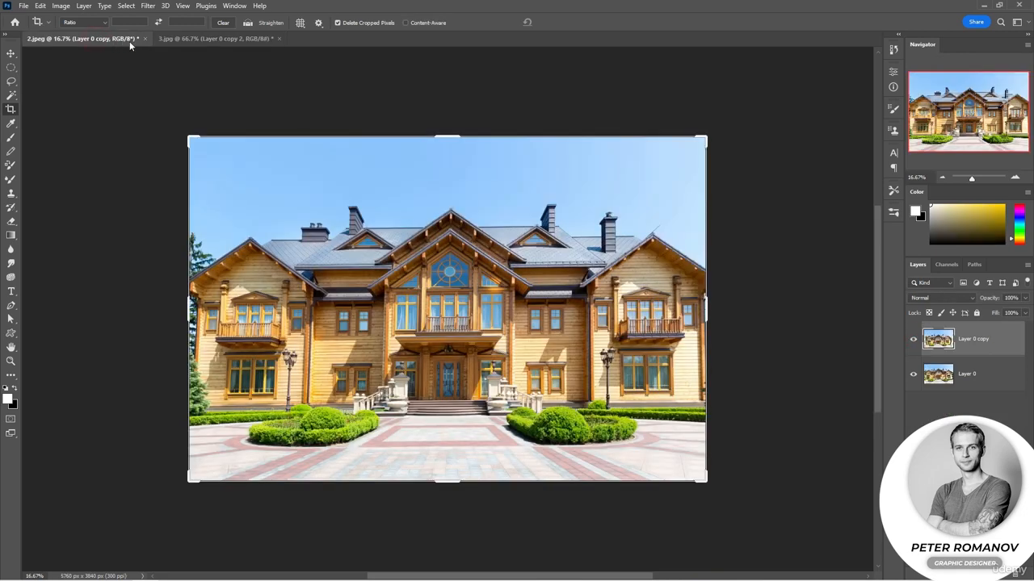
{"action": "left_click", "coordinate": [913, 340]}
{"action": "left_click", "coordinate": [914, 340]}
{"action": "left_click", "coordinate": [11, 54]}
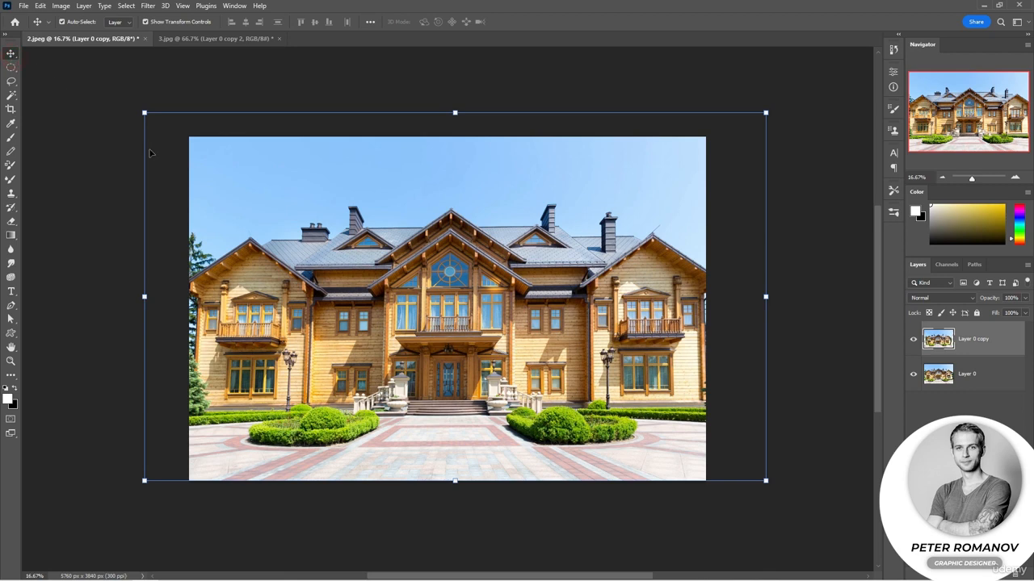
{"action": "left_click", "coordinate": [815, 278]}
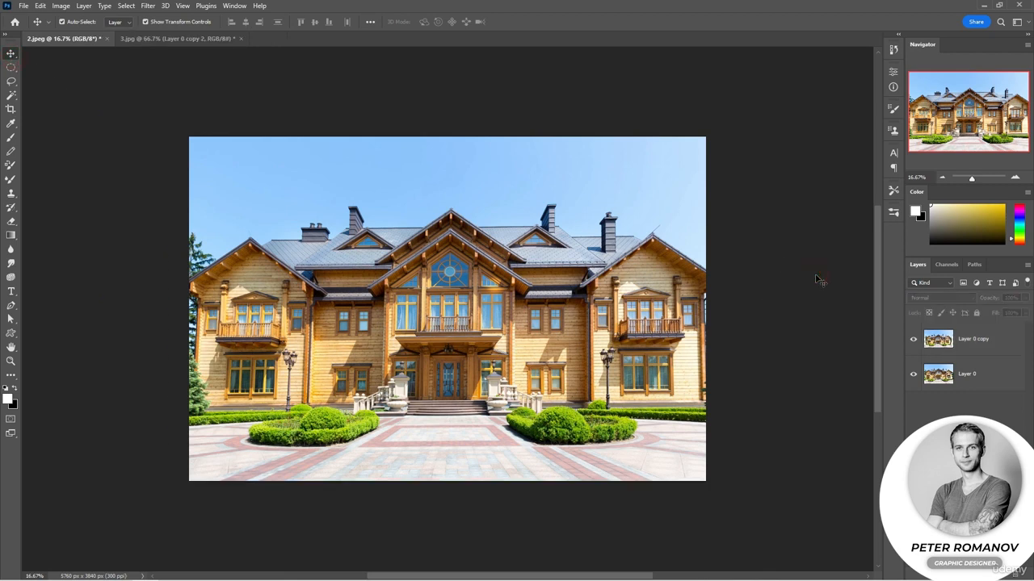
Return to 3.jpg, toggle Layer 0 copy 2 for a close comparison with the original, and view the whole corrected tower
{"action": "left_click", "coordinate": [179, 38]}
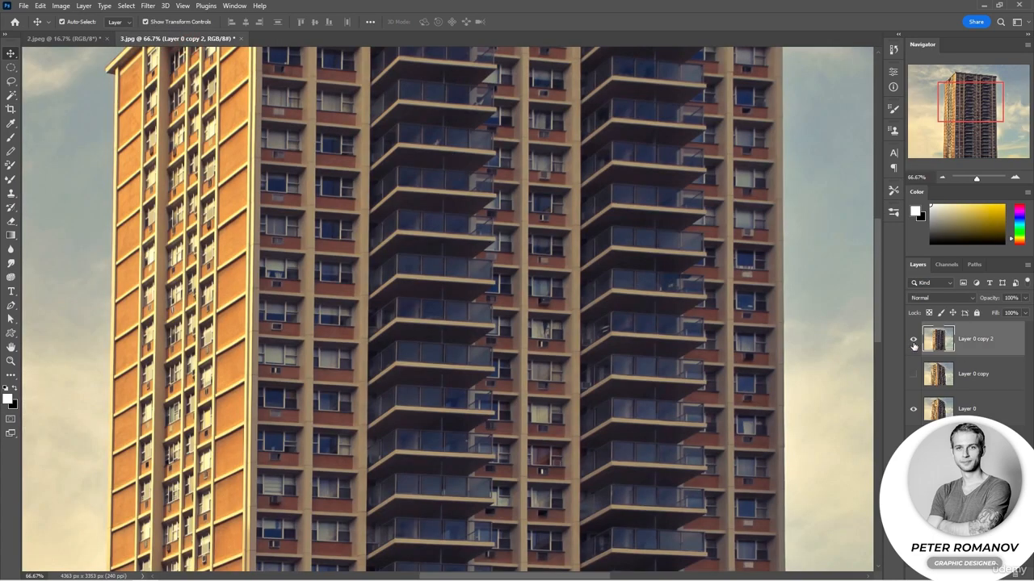
{"action": "left_click", "coordinate": [914, 340]}
{"action": "left_click", "coordinate": [913, 340]}
{"action": "left_click", "coordinate": [942, 177]}
{"action": "left_click", "coordinate": [942, 178]}
{"action": "left_click", "coordinate": [941, 177]}
{"action": "left_click", "coordinate": [941, 178]}
{"action": "scroll", "coordinate": [799, 299], "scroll_direction": "down", "scroll_amount": 1}
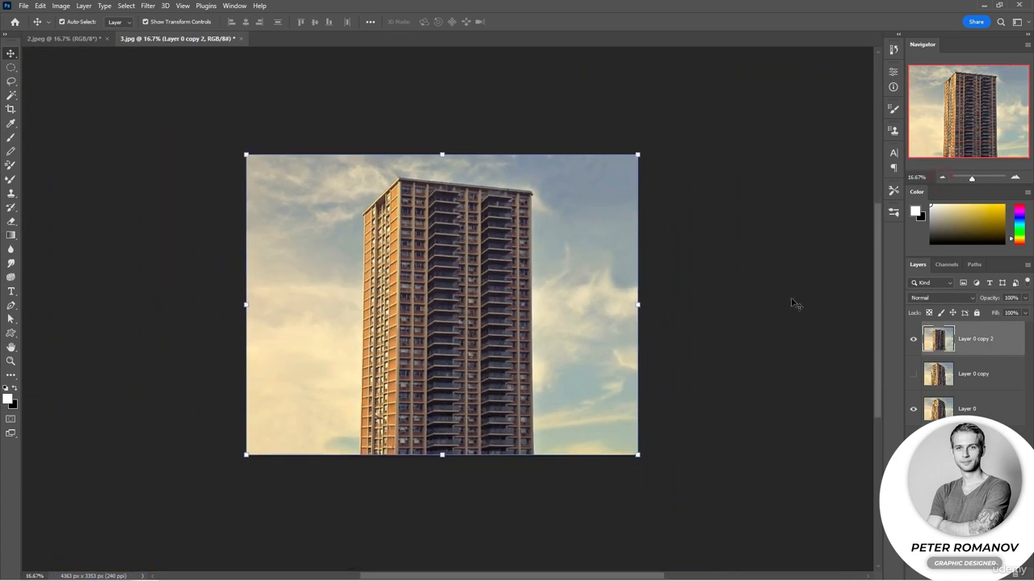